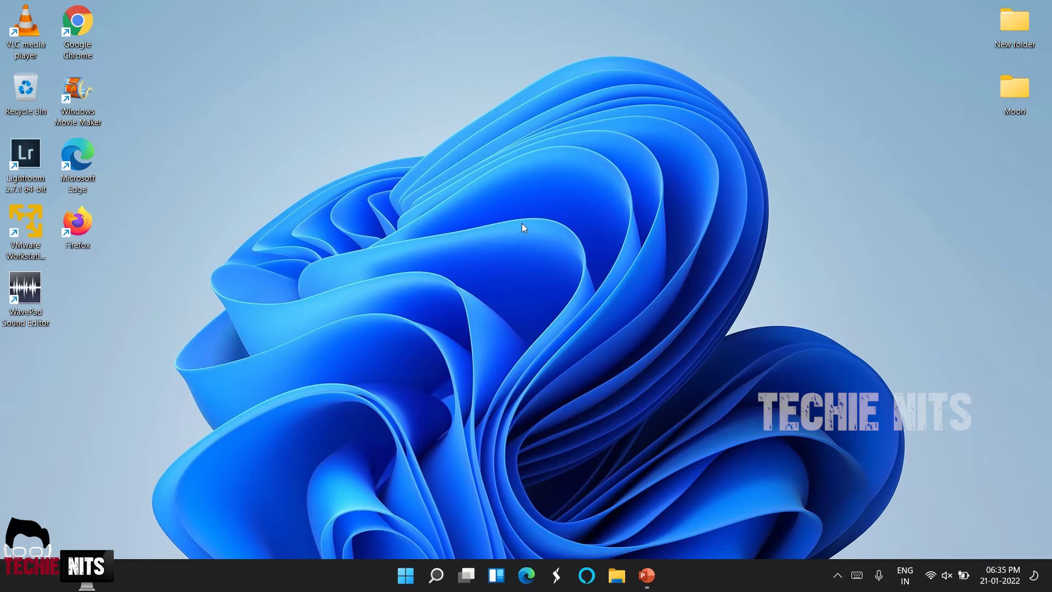
Step: Unmute the headset earphone output in Quick Settings so it plays at 58% volume
{"action": "left_click", "coordinate": [947, 577]}
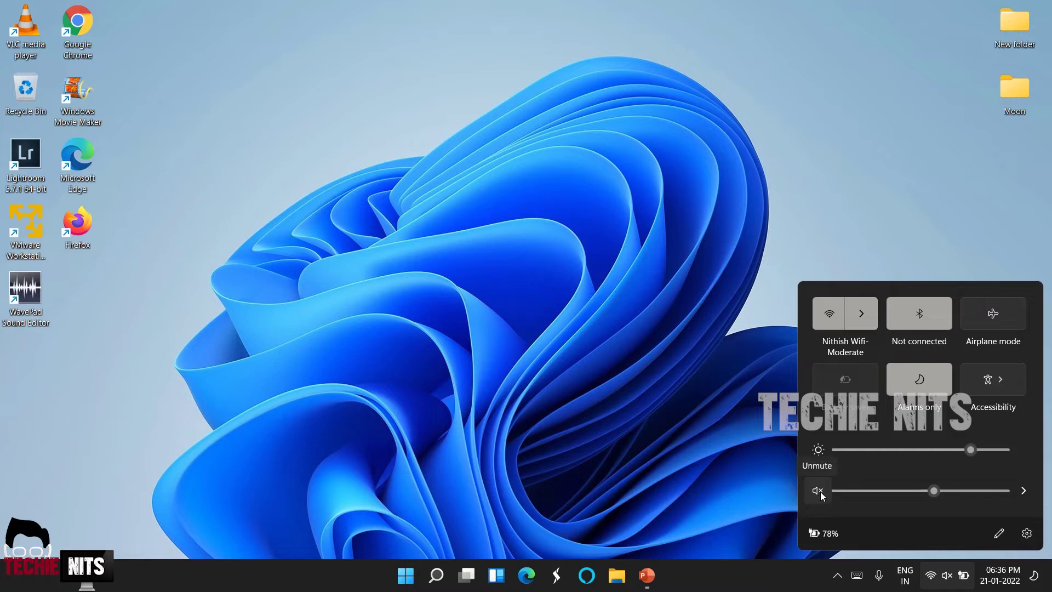
{"action": "left_click", "coordinate": [818, 491]}
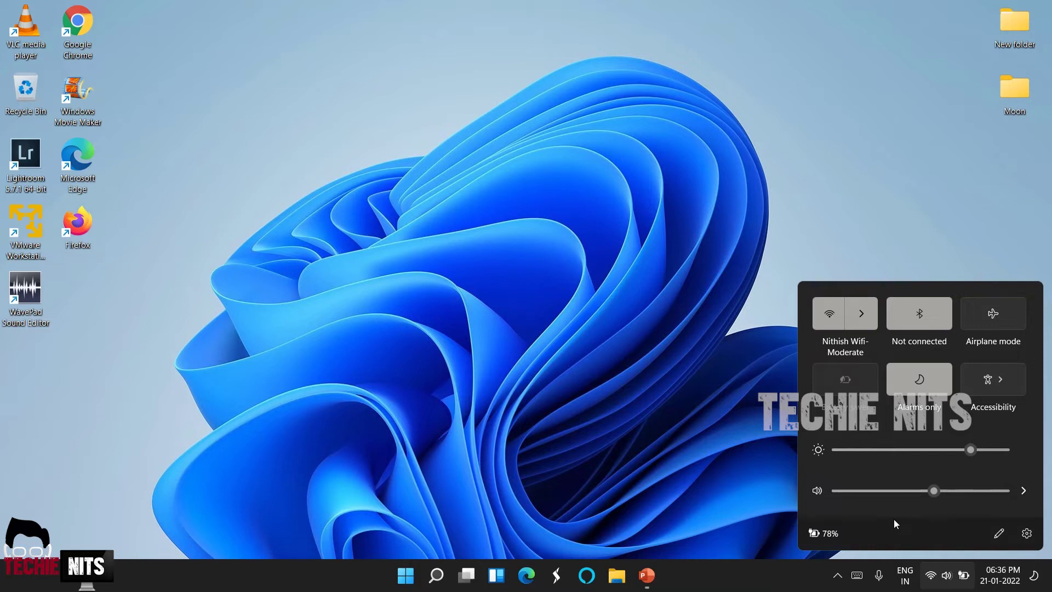
{"action": "left_click", "coordinate": [717, 443]}
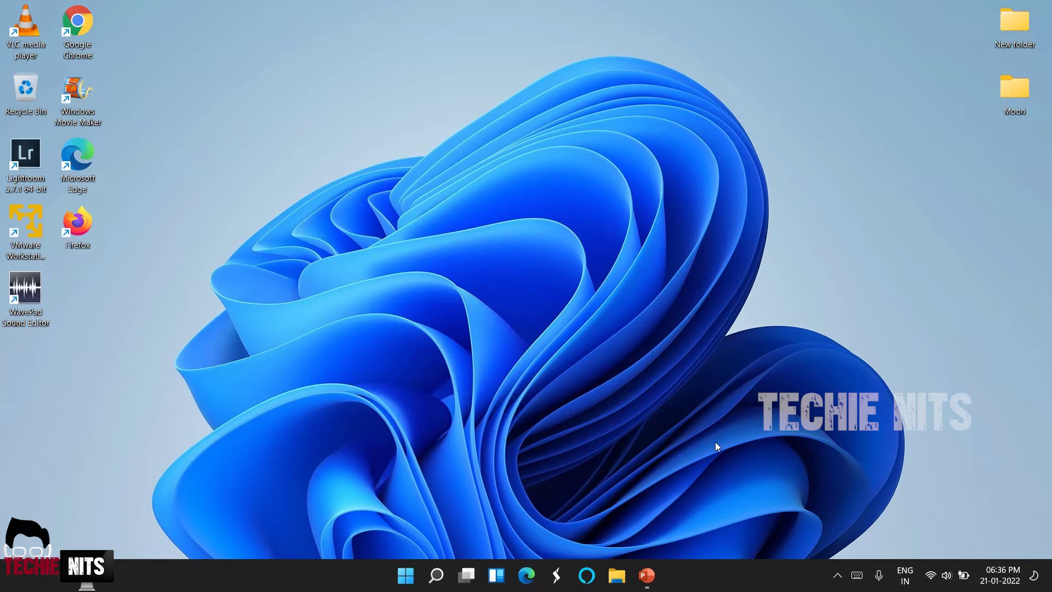
Step: Run the Playing Audio troubleshooter on the Headset Earphone, then cancel it without changes
{"action": "mouse_move", "coordinate": [949, 580]}
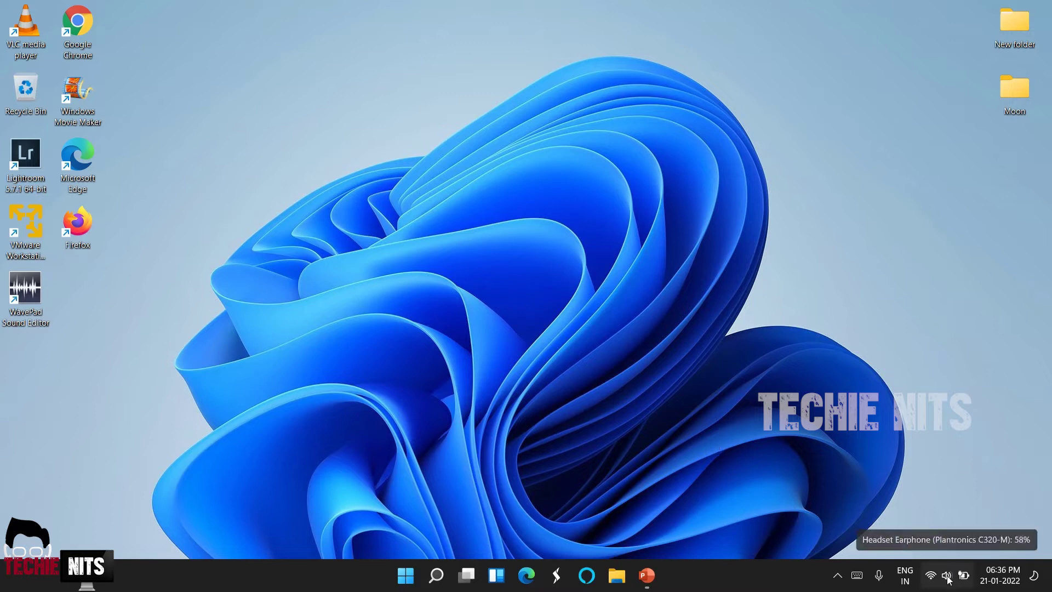
{"action": "right_click", "coordinate": [949, 580]}
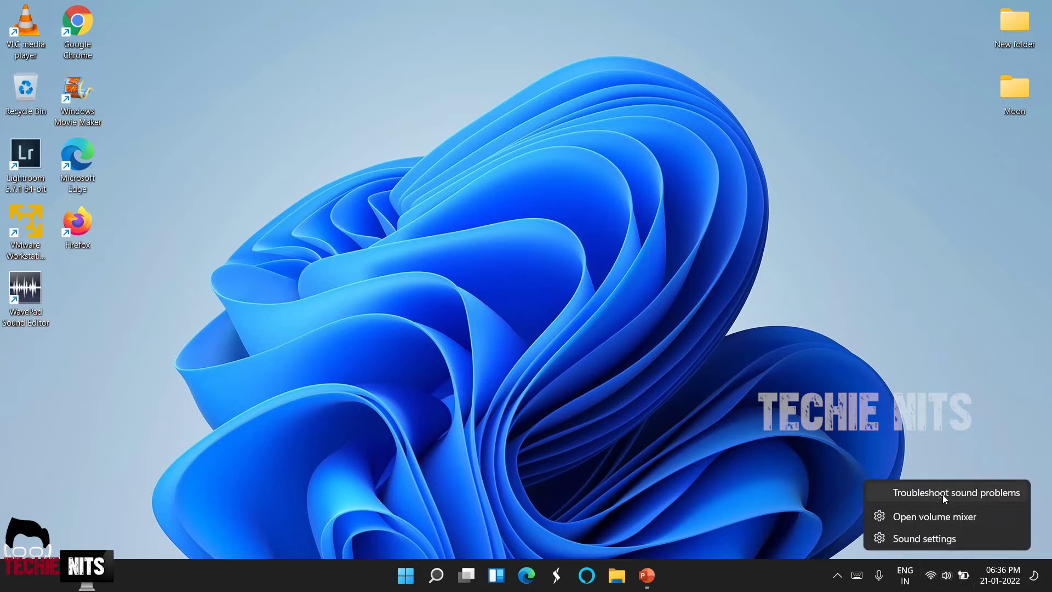
{"action": "left_click", "coordinate": [972, 495]}
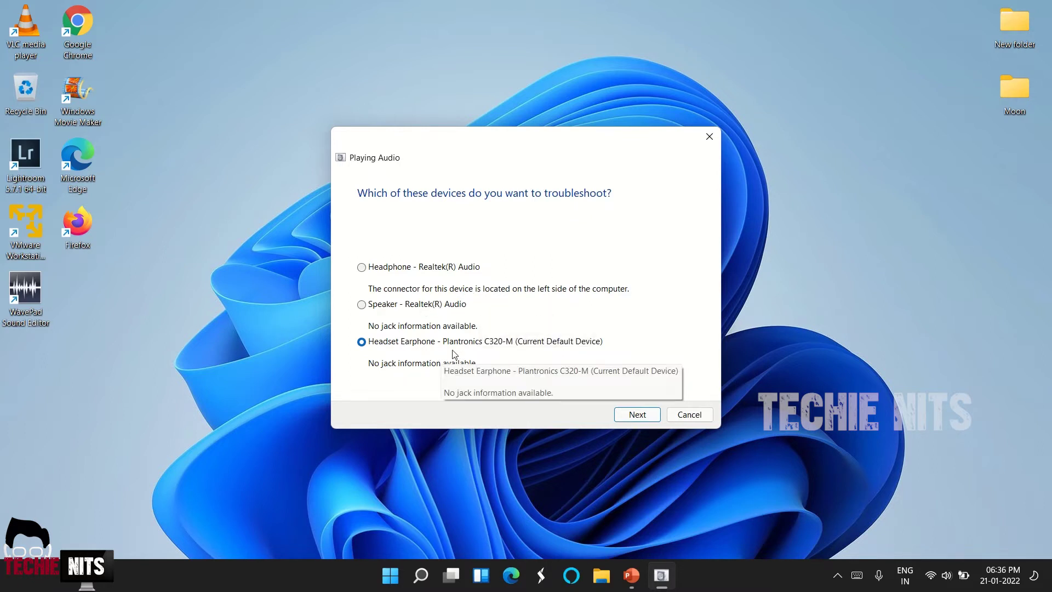
{"action": "left_click", "coordinate": [648, 418]}
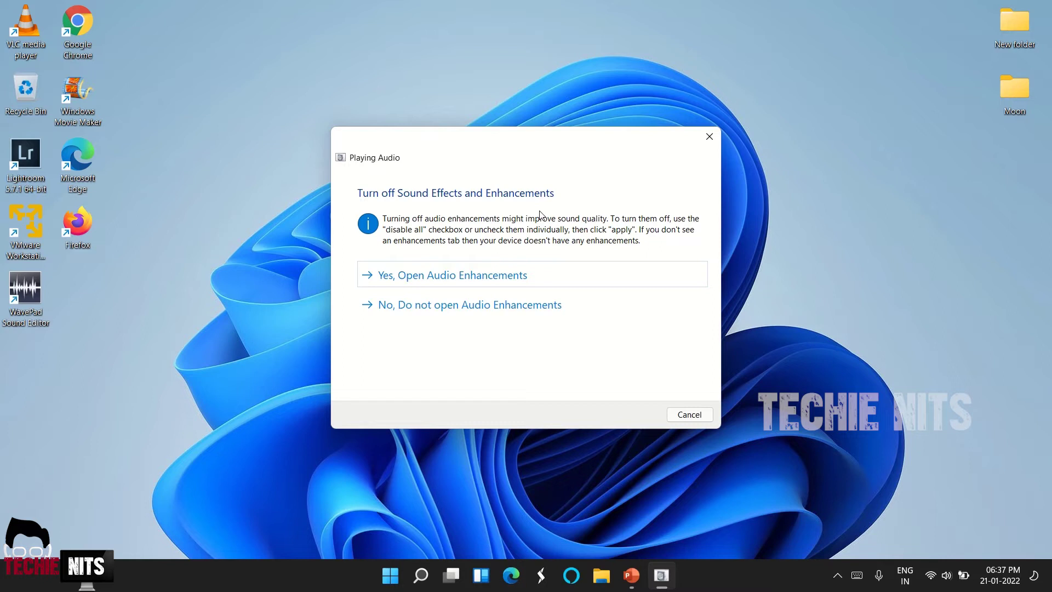
{"action": "left_click", "coordinate": [684, 419]}
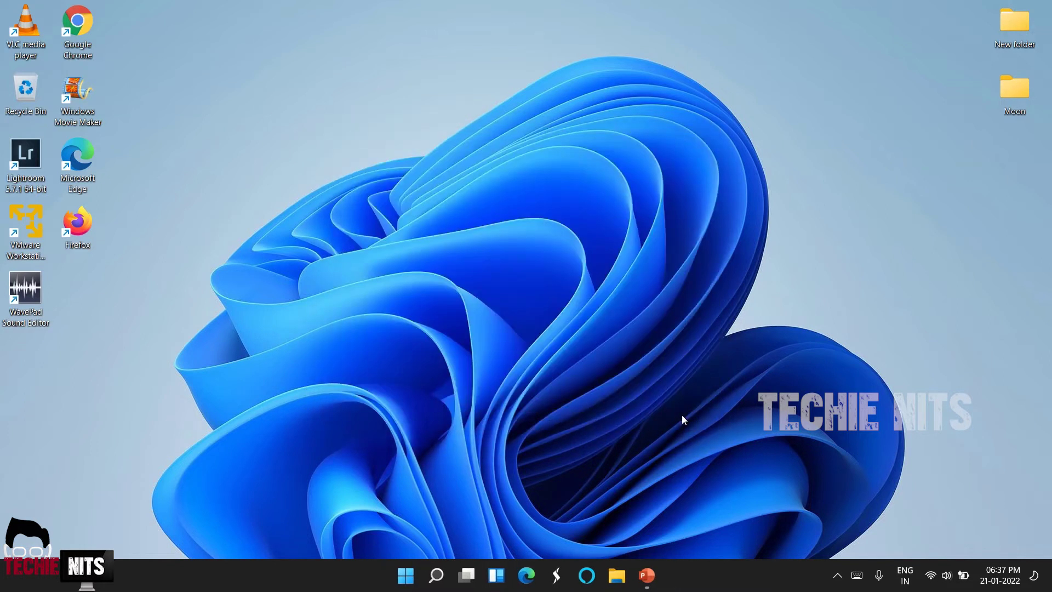
Step: Review the Headset Earphone's properties in Sound settings, then return to the main Sound page
{"action": "right_click", "coordinate": [947, 577]}
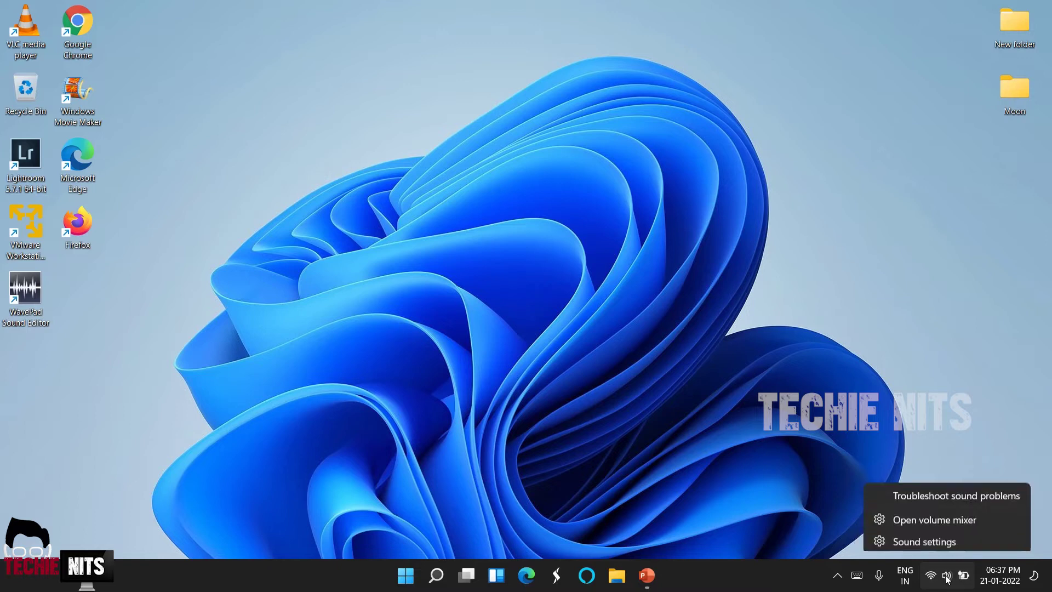
{"action": "left_click", "coordinate": [932, 540]}
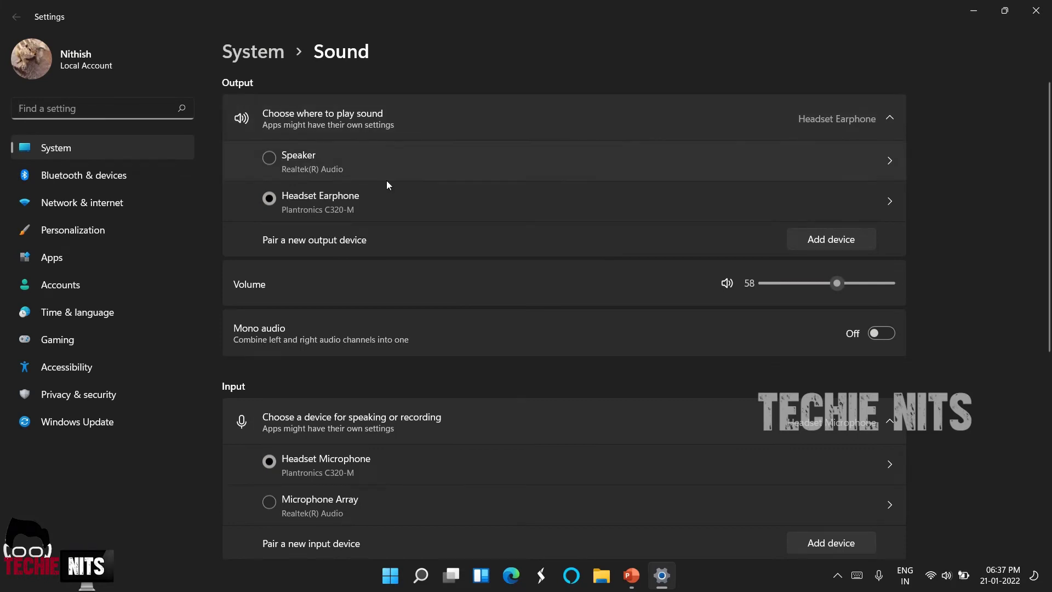
{"action": "left_click", "coordinate": [375, 207]}
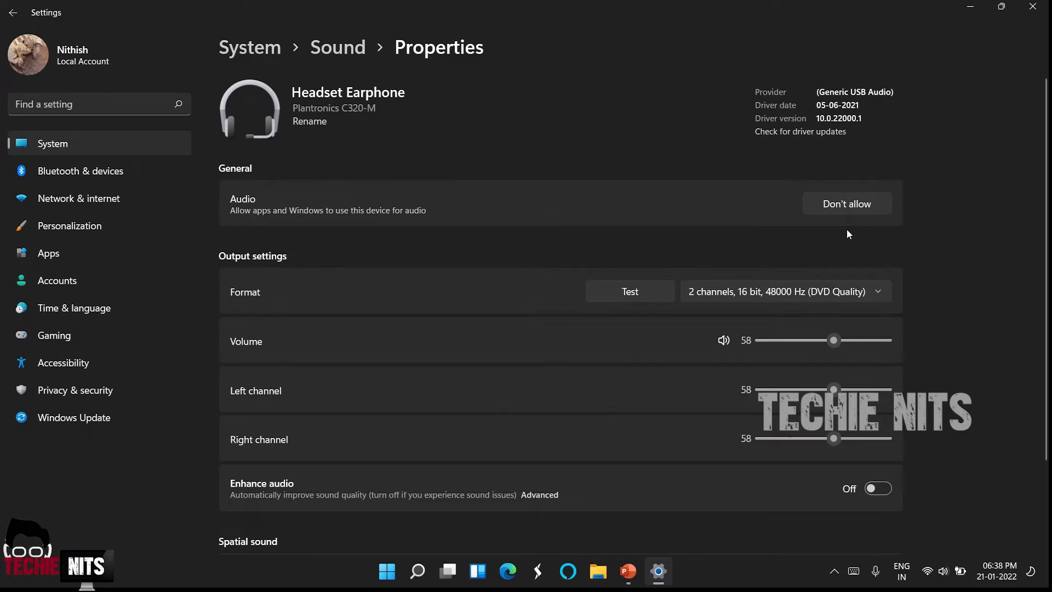
{"action": "left_click", "coordinate": [338, 49]}
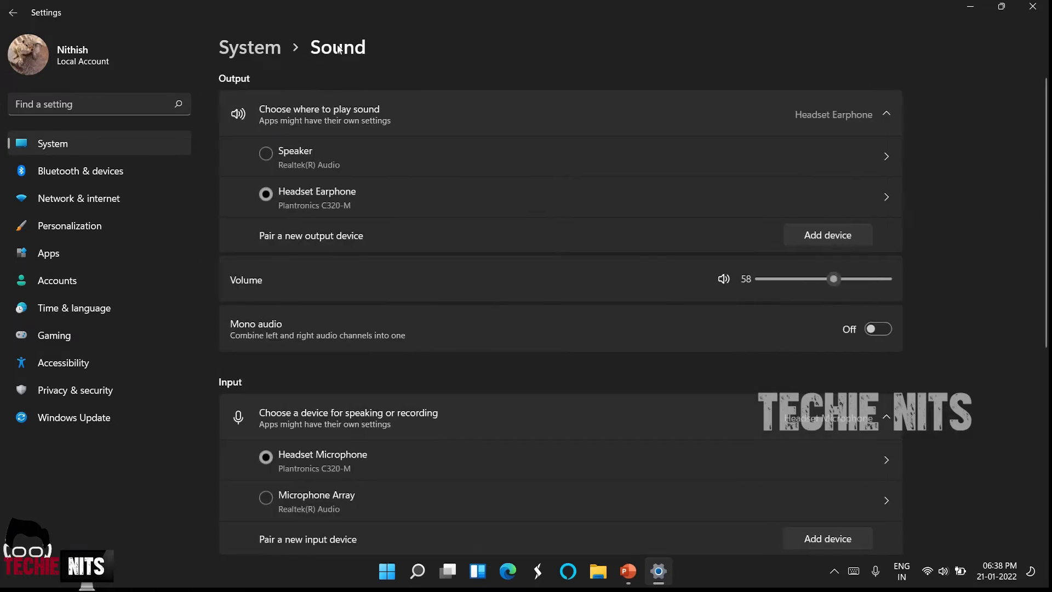
Step: Look through the Realtek Speaker's output properties, then close the Settings window
{"action": "left_click", "coordinate": [413, 160]}
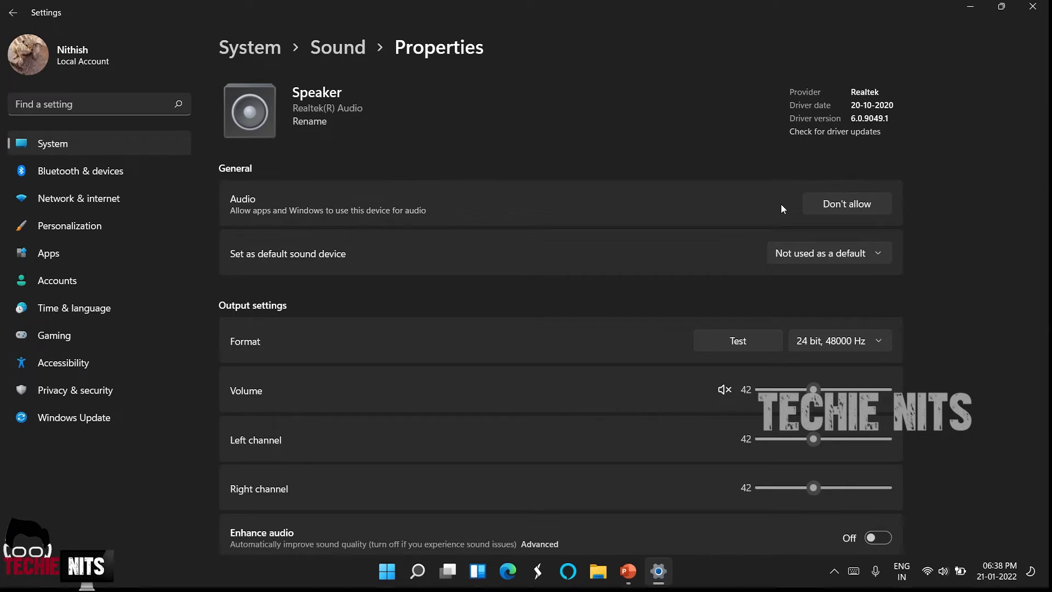
{"action": "scroll", "coordinate": [592, 300], "scroll_direction": "down", "scroll_amount": 1}
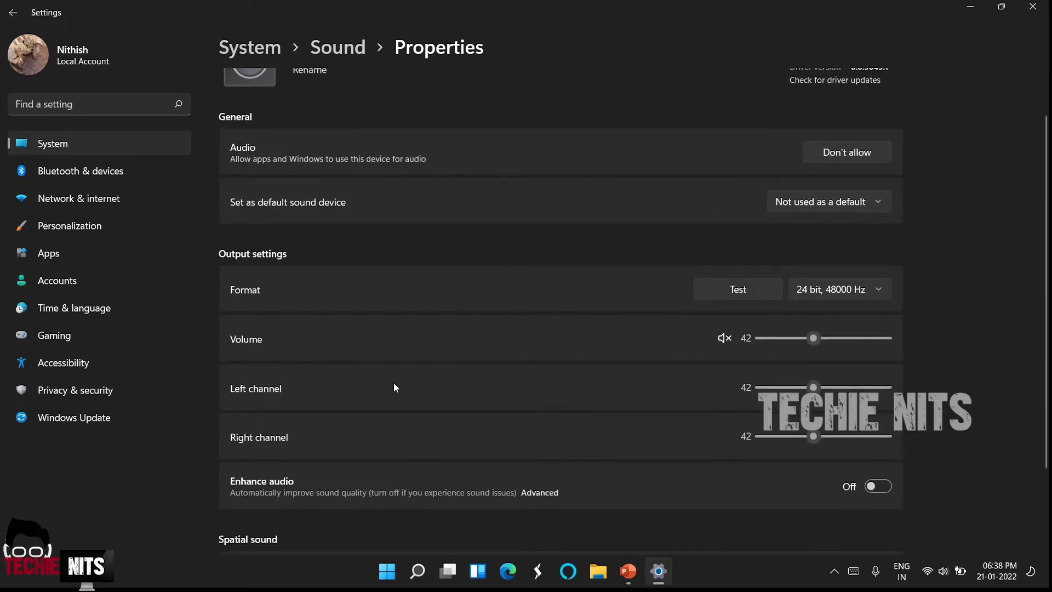
{"action": "scroll", "coordinate": [439, 364], "scroll_direction": "down", "scroll_amount": 1}
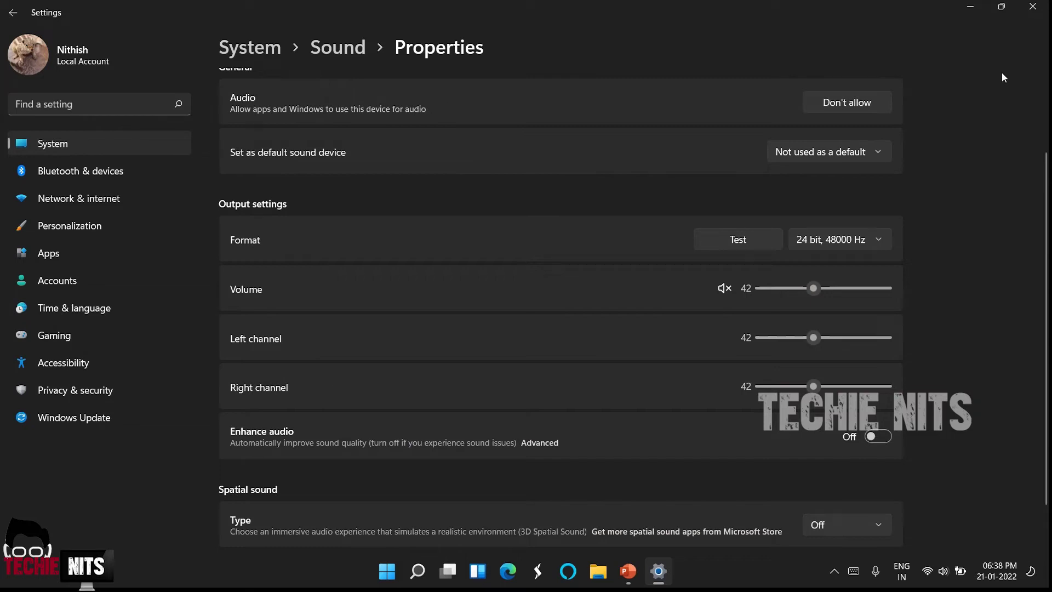
{"action": "left_click", "coordinate": [1033, 7]}
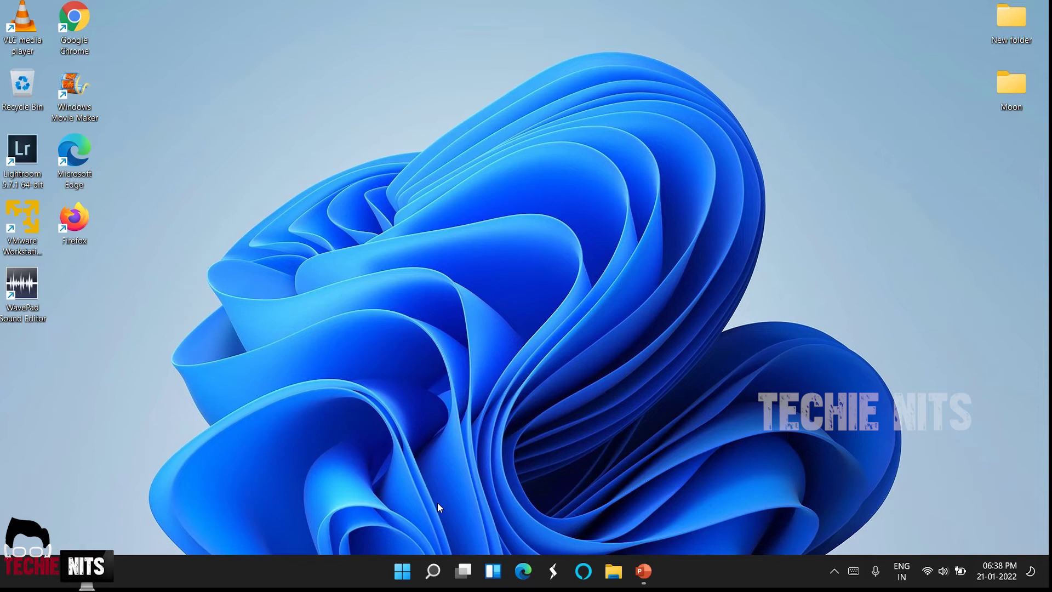
Step: Open Device Manager maximized via a 'device' search and select Speaker (Realtek(R) Audio) under Audio inputs and outputs
{"action": "left_click", "coordinate": [433, 573]}
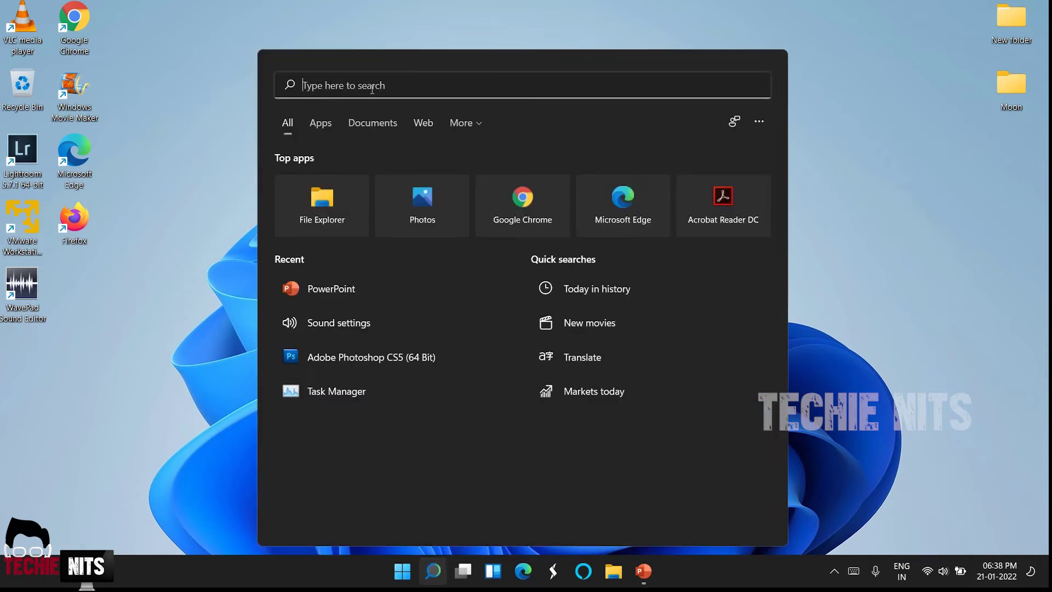
{"action": "type", "text": "device"}
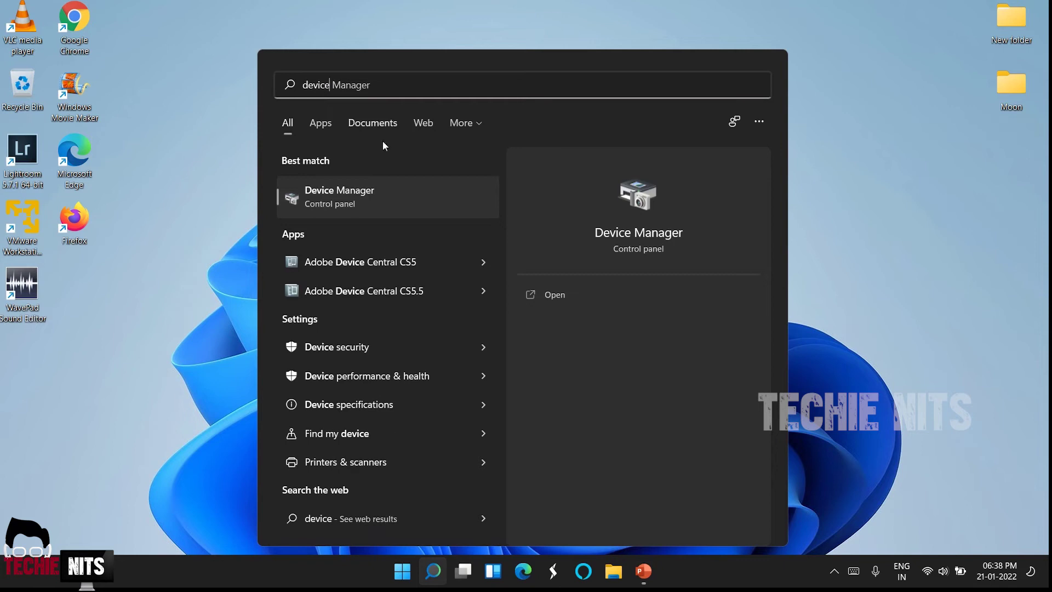
{"action": "left_click", "coordinate": [362, 194]}
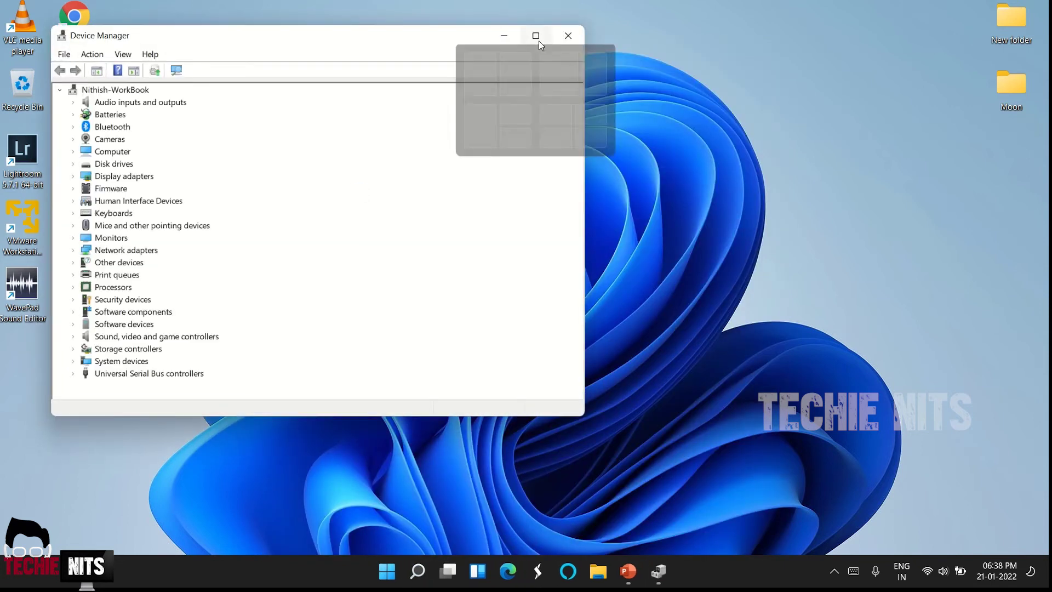
{"action": "left_click", "coordinate": [538, 41]}
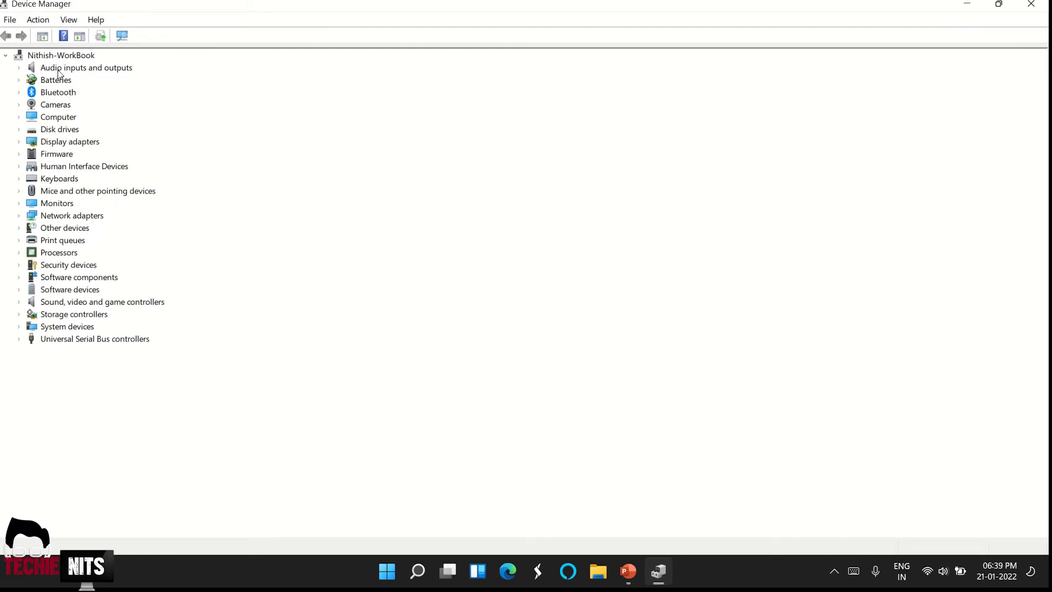
{"action": "left_click", "coordinate": [19, 68]}
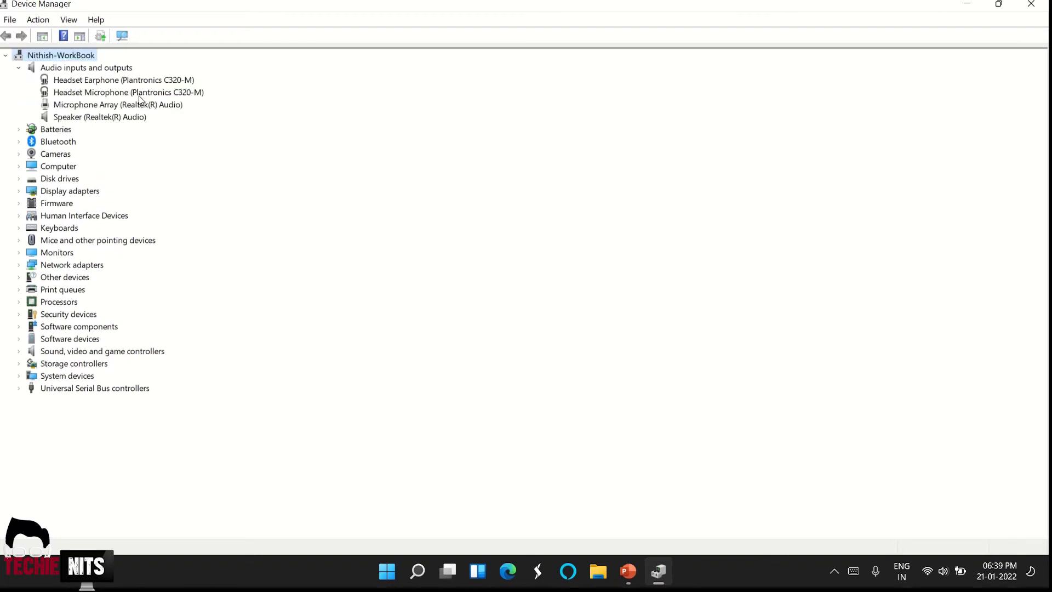
{"action": "left_click", "coordinate": [91, 118]}
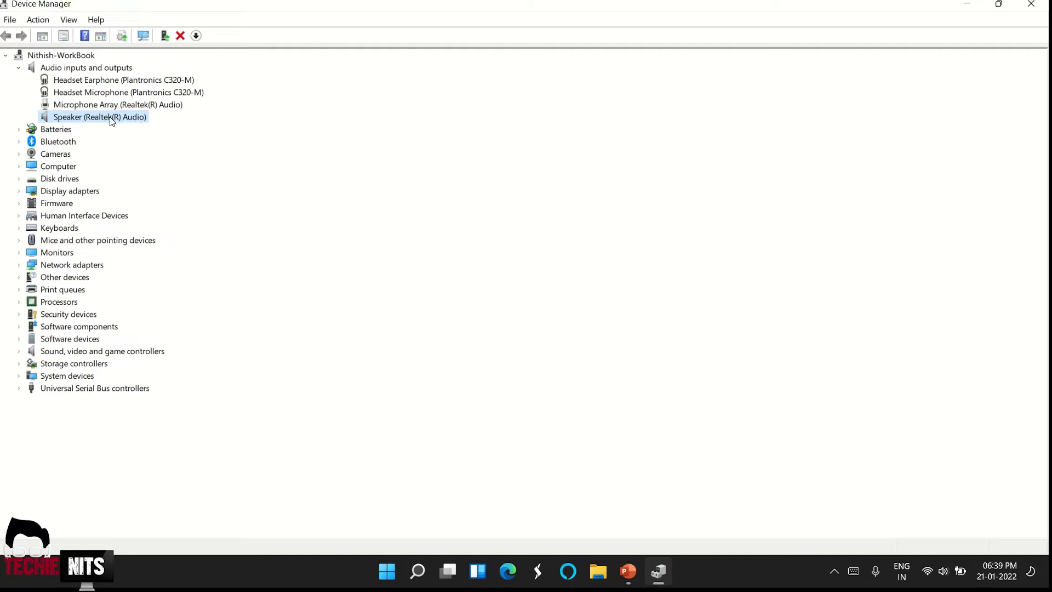
{"action": "right_click", "coordinate": [111, 121]}
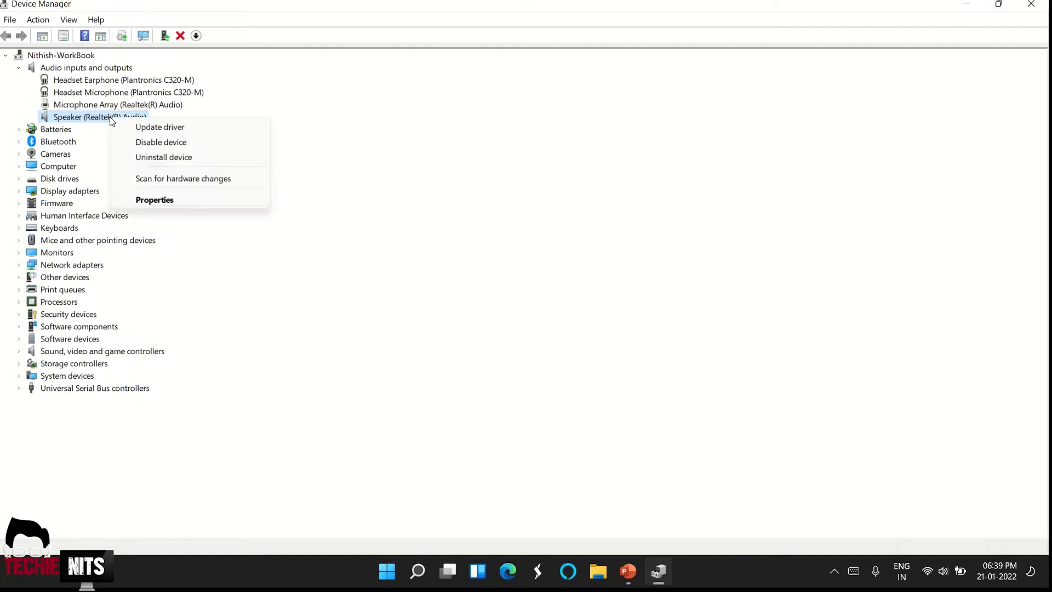
Step: Search automatically for a newer Speaker (Realtek(R) Audio) driver; the best driver is already installed
{"action": "left_click", "coordinate": [177, 130]}
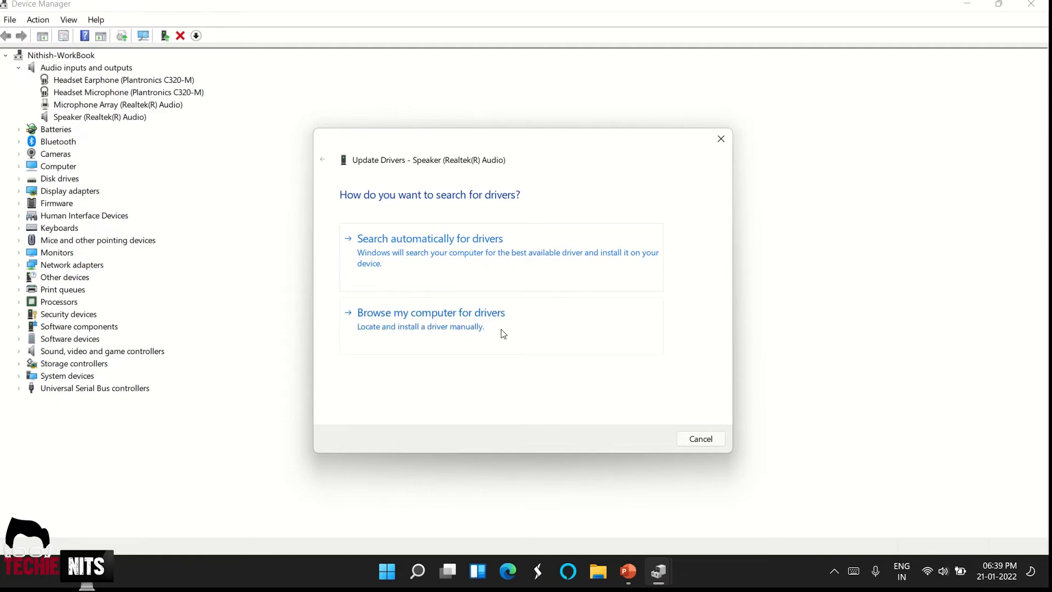
{"action": "left_click", "coordinate": [500, 252]}
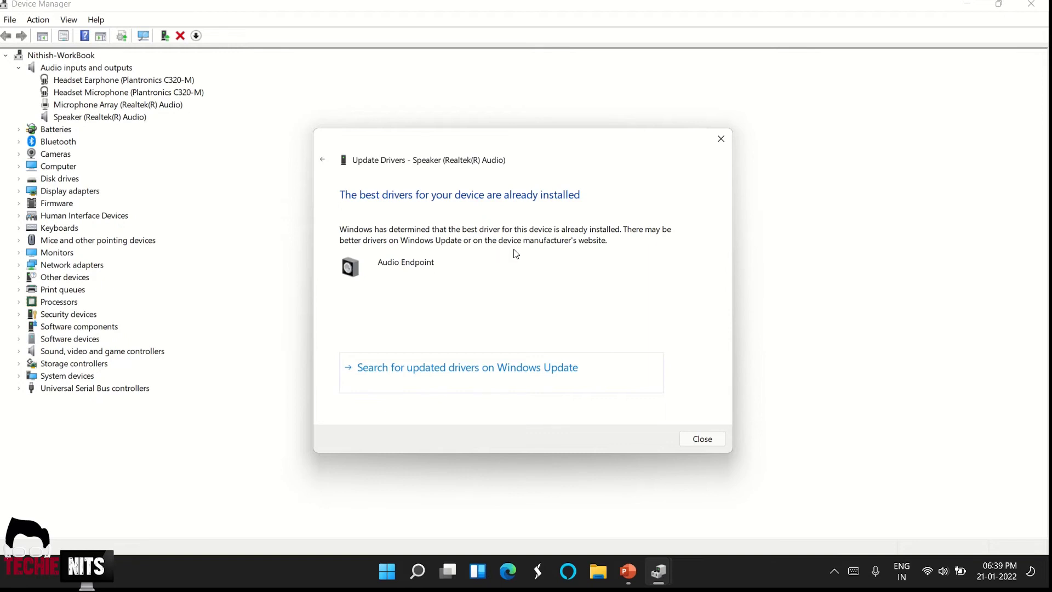
{"action": "left_click", "coordinate": [711, 441]}
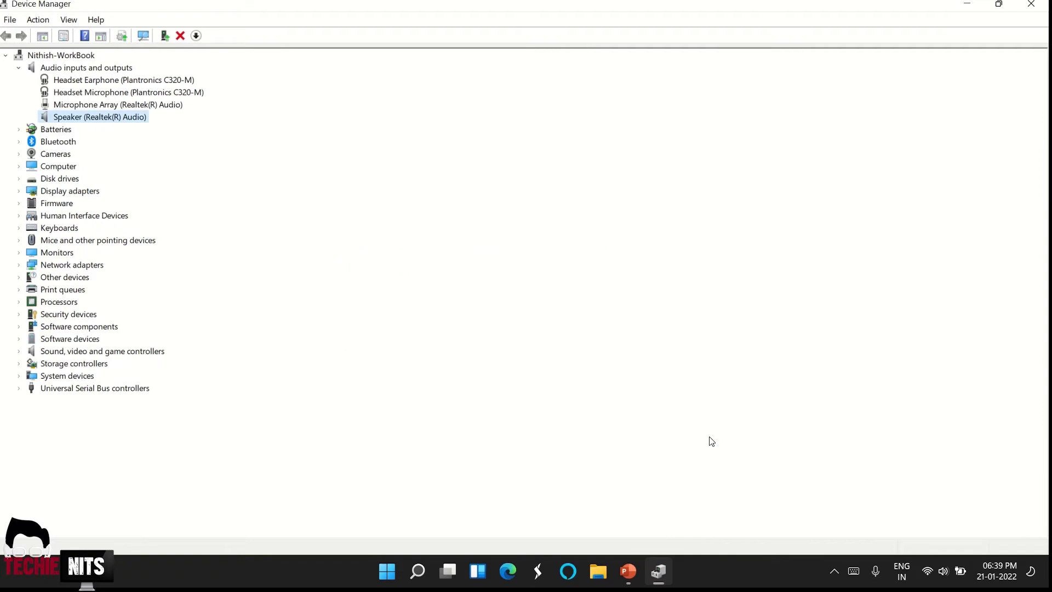
Step: Cancel the Speaker (Realtek(R) Audio) uninstall warning, keeping the device, then bring up the Start menu
{"action": "right_click", "coordinate": [124, 121]}
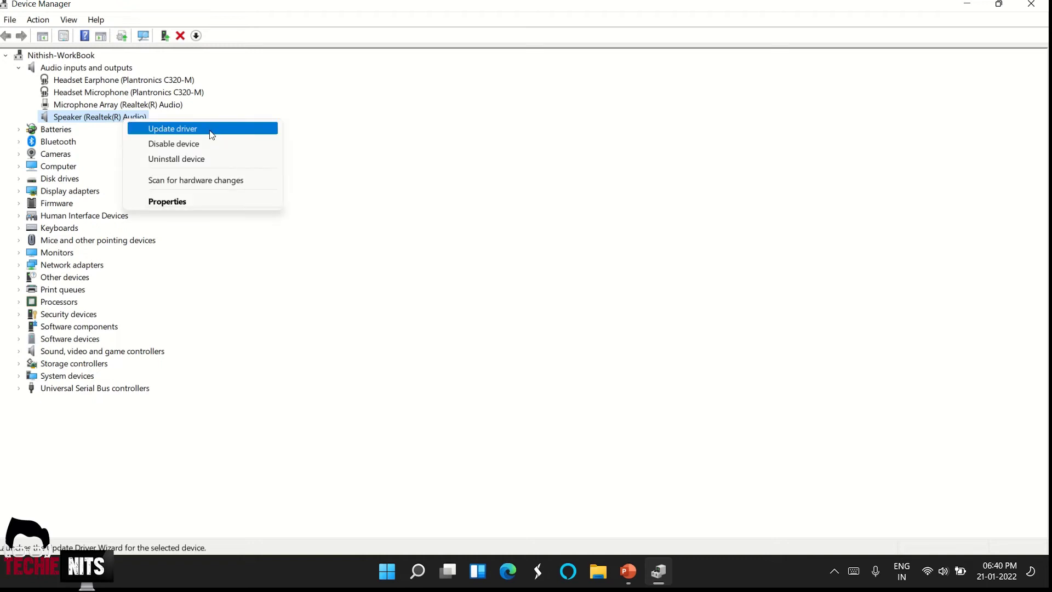
{"action": "left_click", "coordinate": [194, 158]}
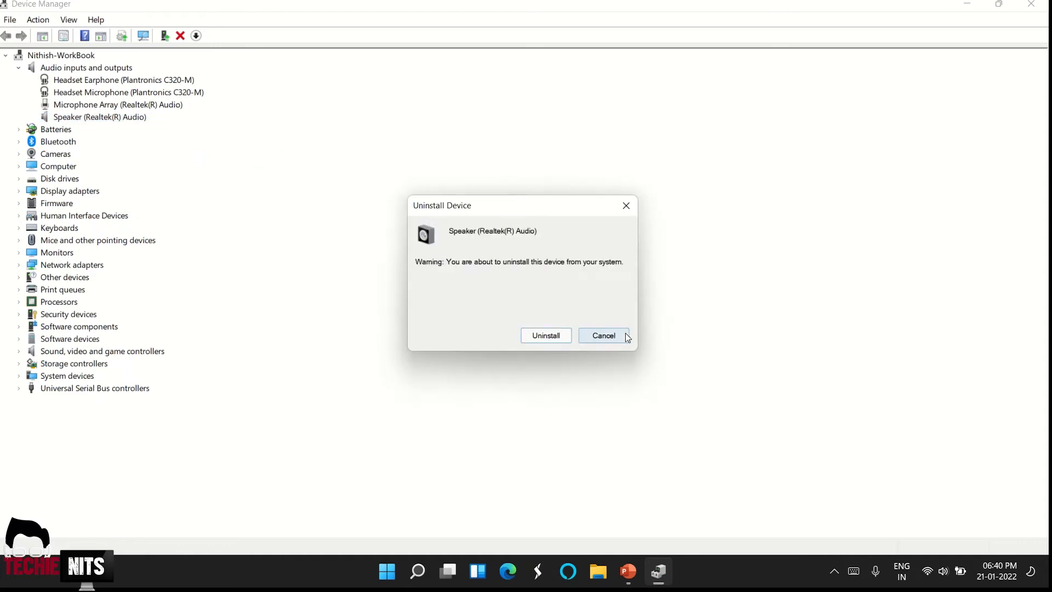
{"action": "left_click", "coordinate": [604, 336]}
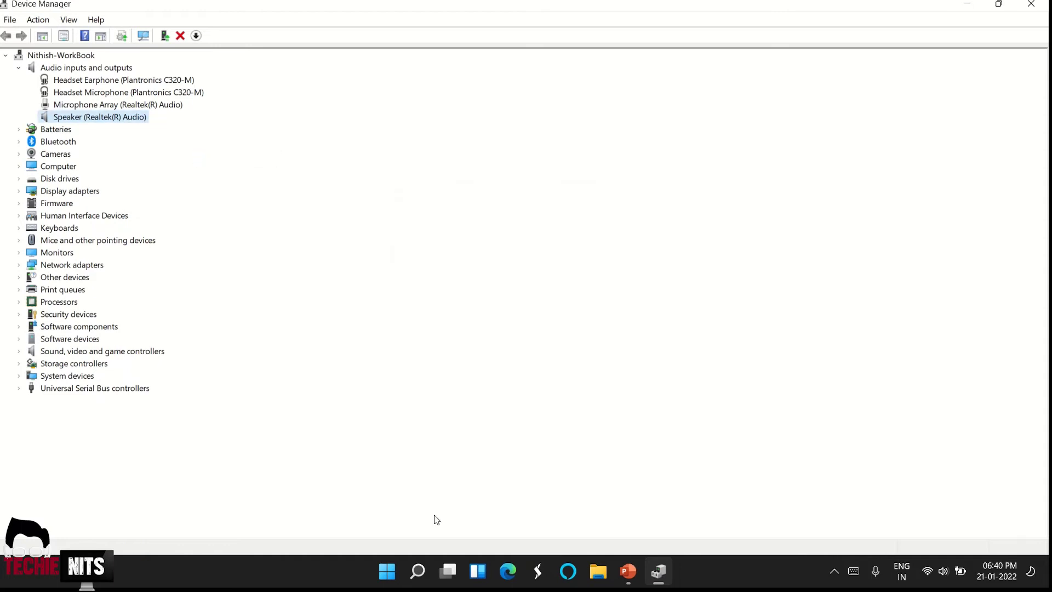
{"action": "left_click", "coordinate": [393, 565]}
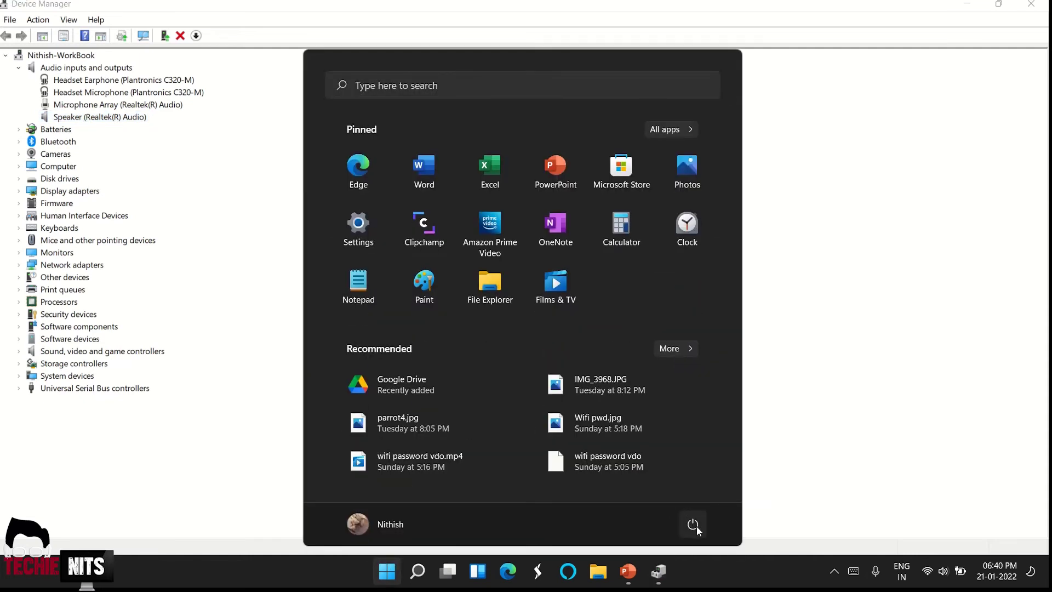
Step: Dismiss the Sleep/Shut down/Restart choices without restarting and close the Start menu
{"action": "left_click", "coordinate": [695, 527]}
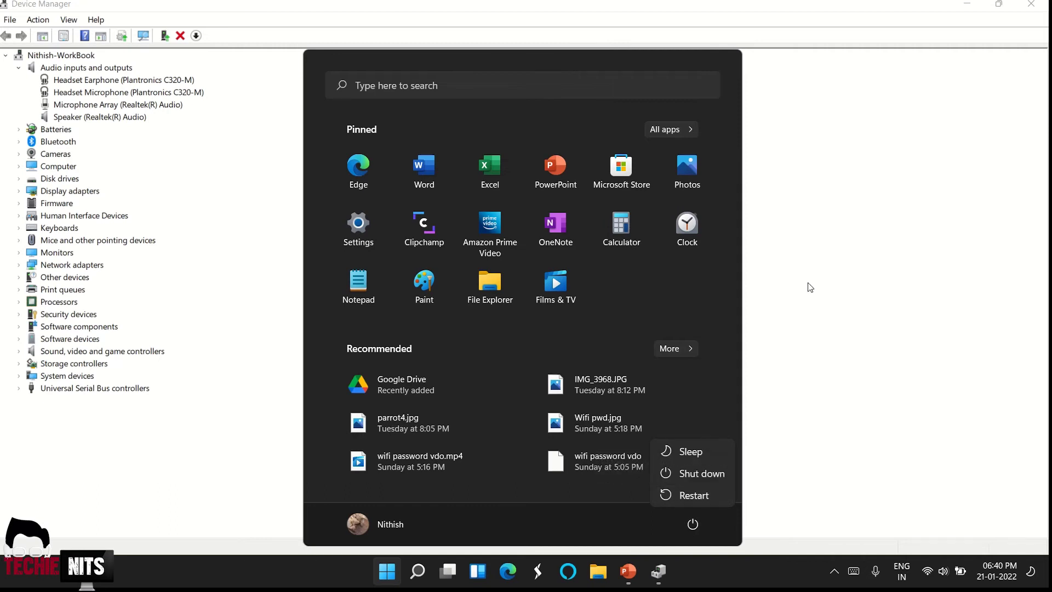
{"action": "key", "text": "Escape"}
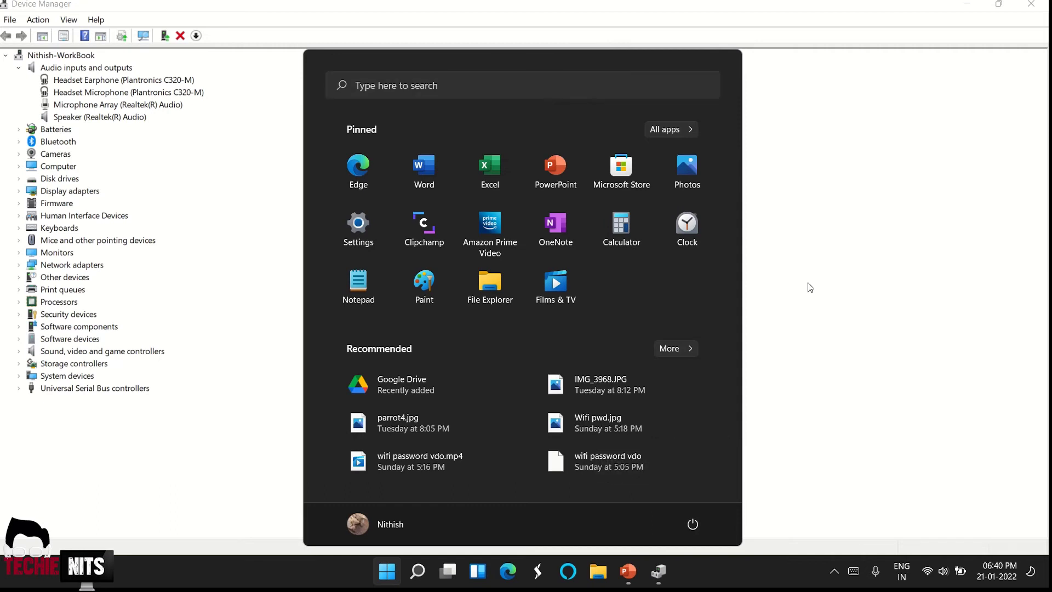
{"action": "left_click", "coordinate": [242, 107]}
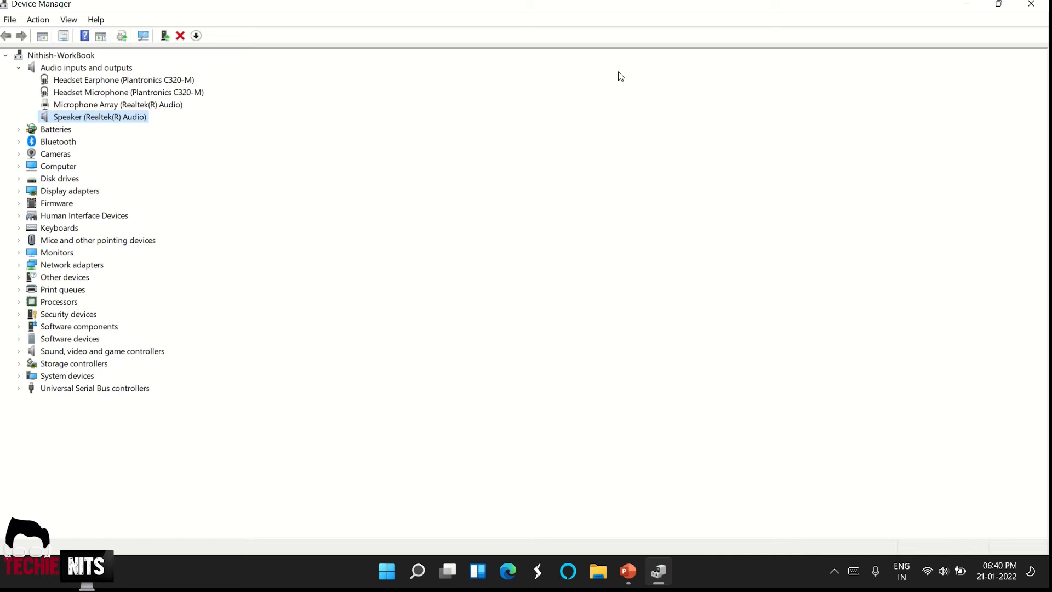
Step: Close Device Manager and check the system model (HP Pavilion Laptop 15-cs3xxx) in dxdiag
{"action": "left_click", "coordinate": [1030, 7]}
{"action": "left_click", "coordinate": [444, 575]}
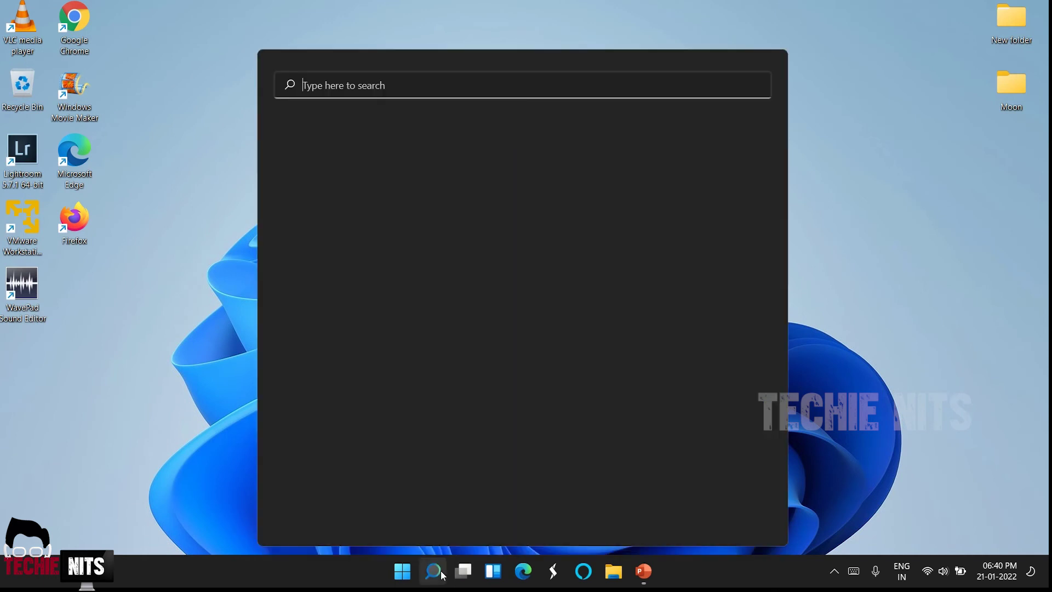
{"action": "type", "text": "dxdiag"}
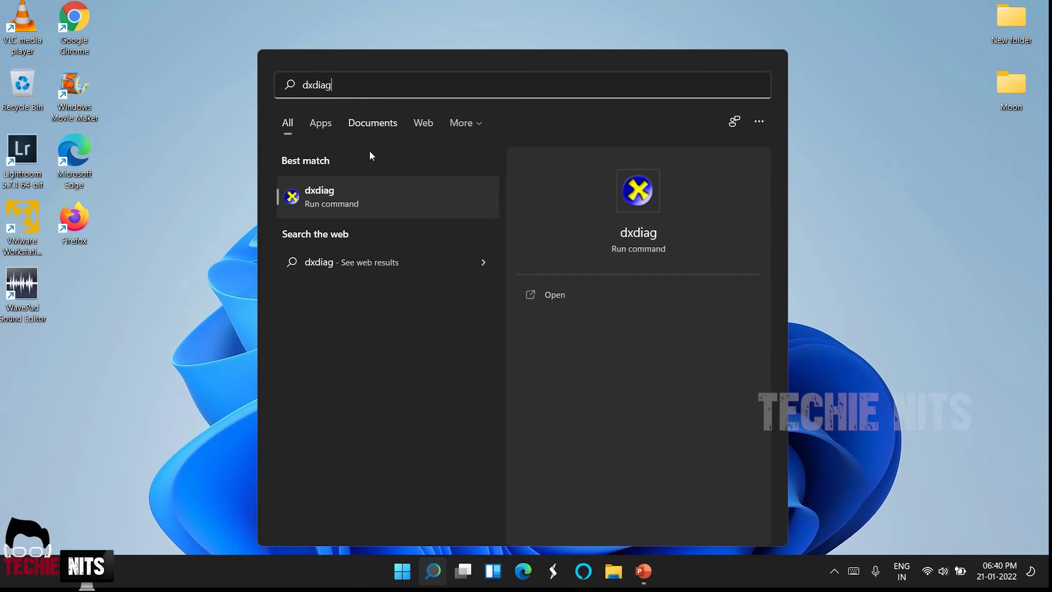
{"action": "left_click", "coordinate": [351, 191]}
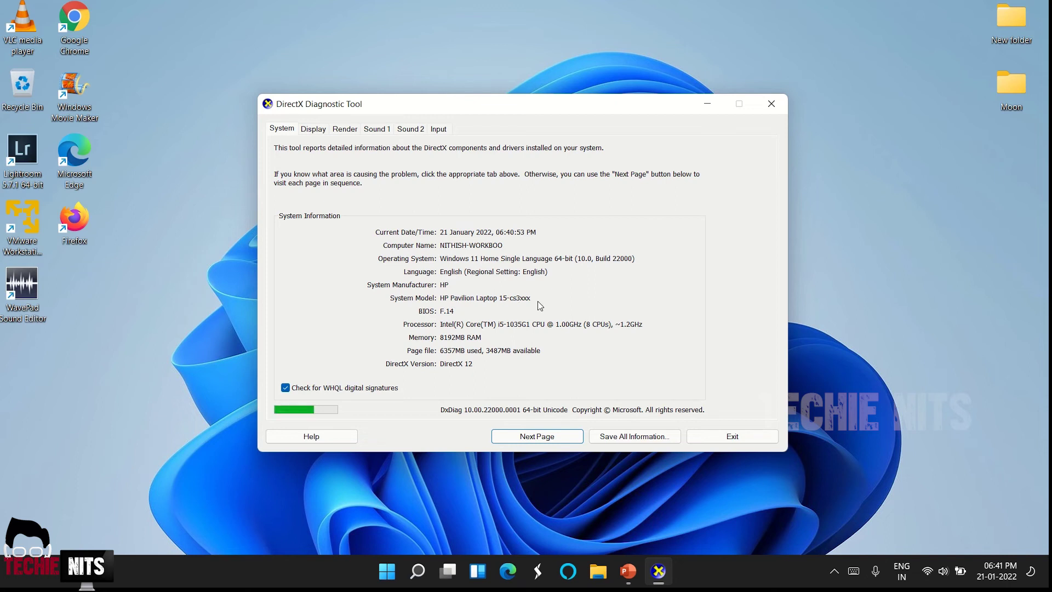
{"action": "left_click", "coordinate": [772, 104]}
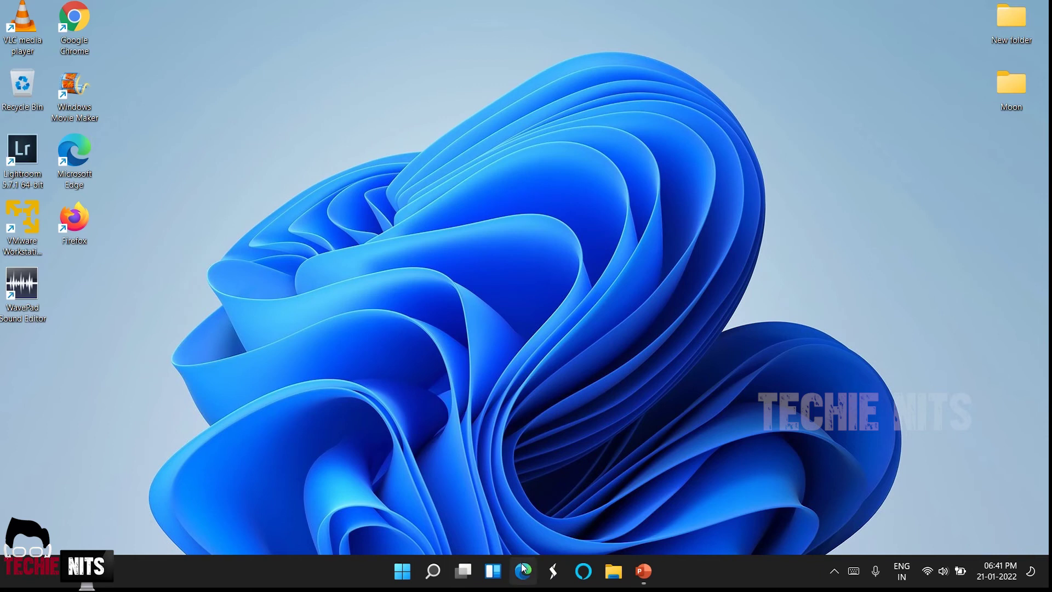
Step: Run a web search for 'hp support' from a new Microsoft Edge tab
{"action": "left_click", "coordinate": [524, 571]}
{"action": "type", "text": "hp"}
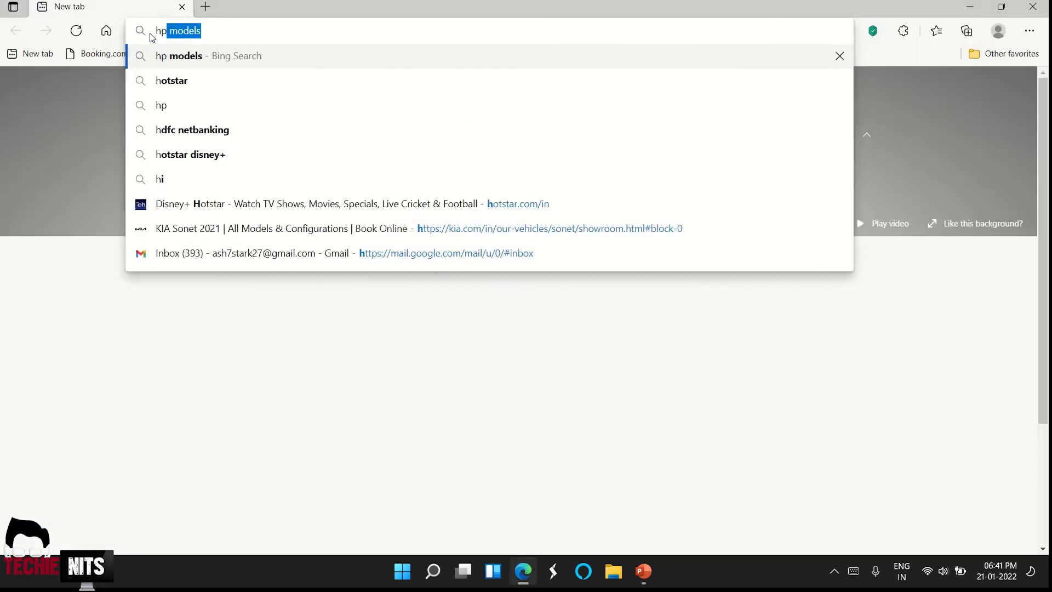
{"action": "type", "text": " su["}
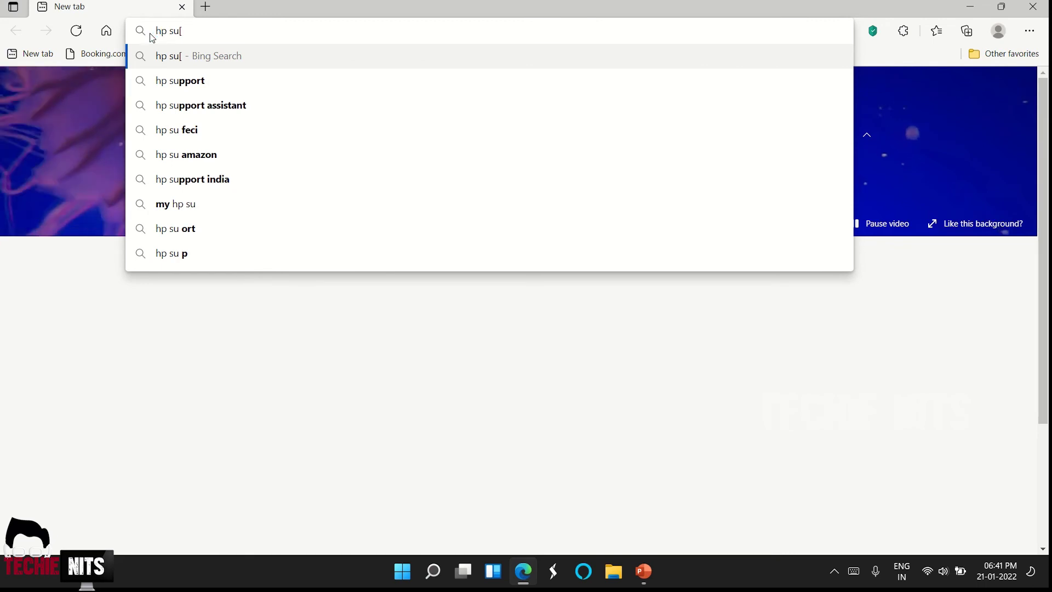
{"action": "key", "text": "BackSpace"}
{"action": "type", "text": "pport"}
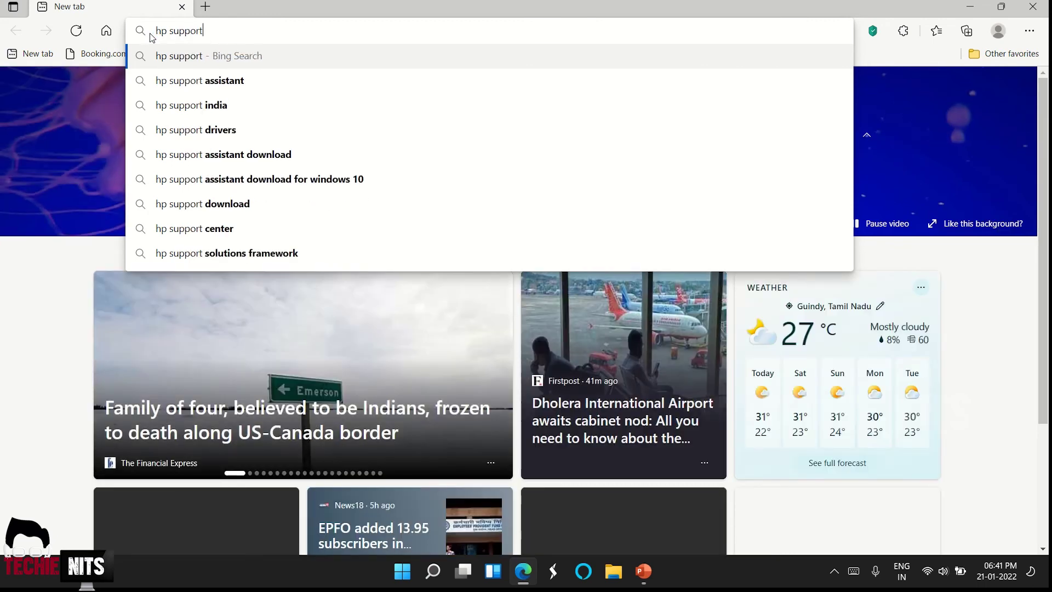
{"action": "key", "text": "Return"}
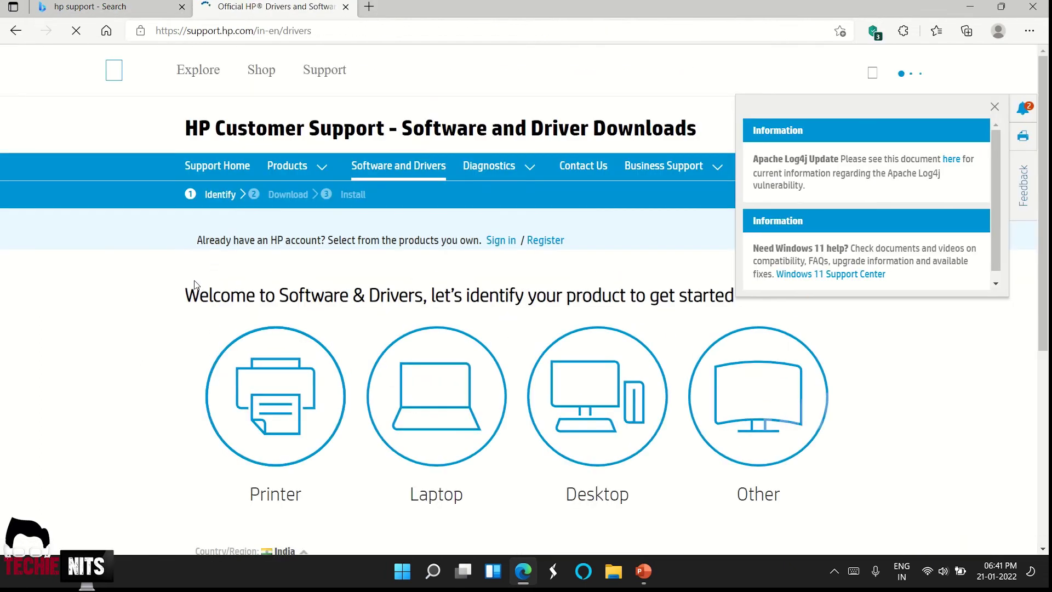
Step: Pick Laptop as the product type and select the serial number field
{"action": "scroll", "coordinate": [128, 352], "scroll_direction": "down", "scroll_amount": 3}
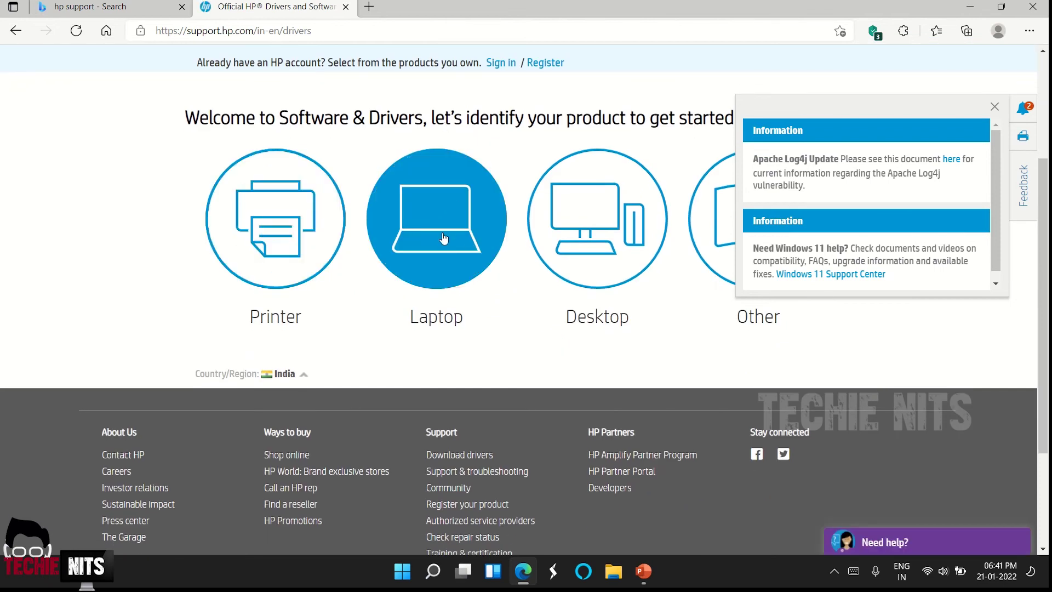
{"action": "left_click", "coordinate": [448, 226]}
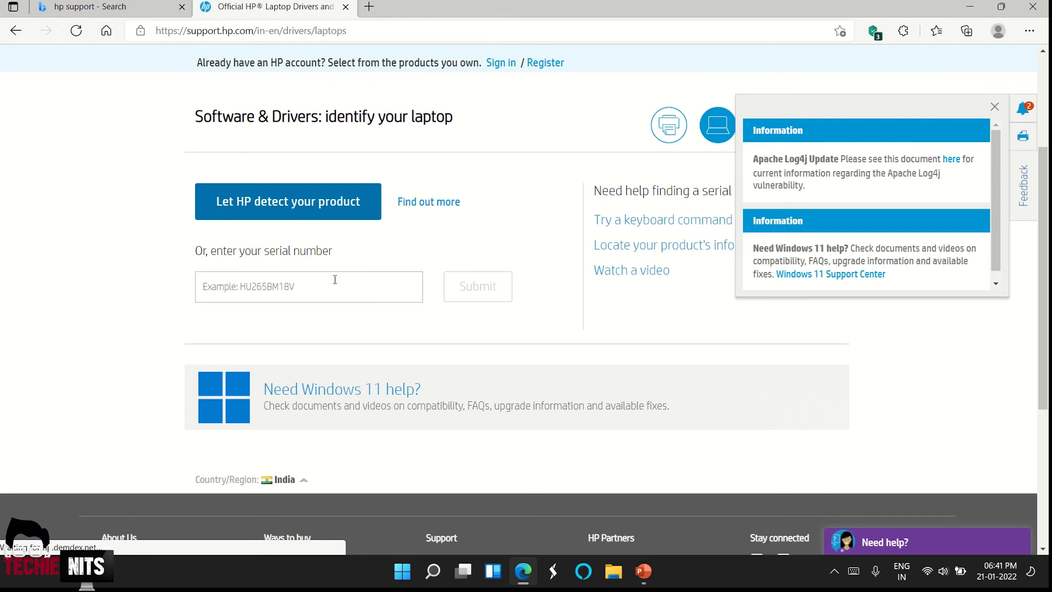
{"action": "left_click", "coordinate": [311, 284]}
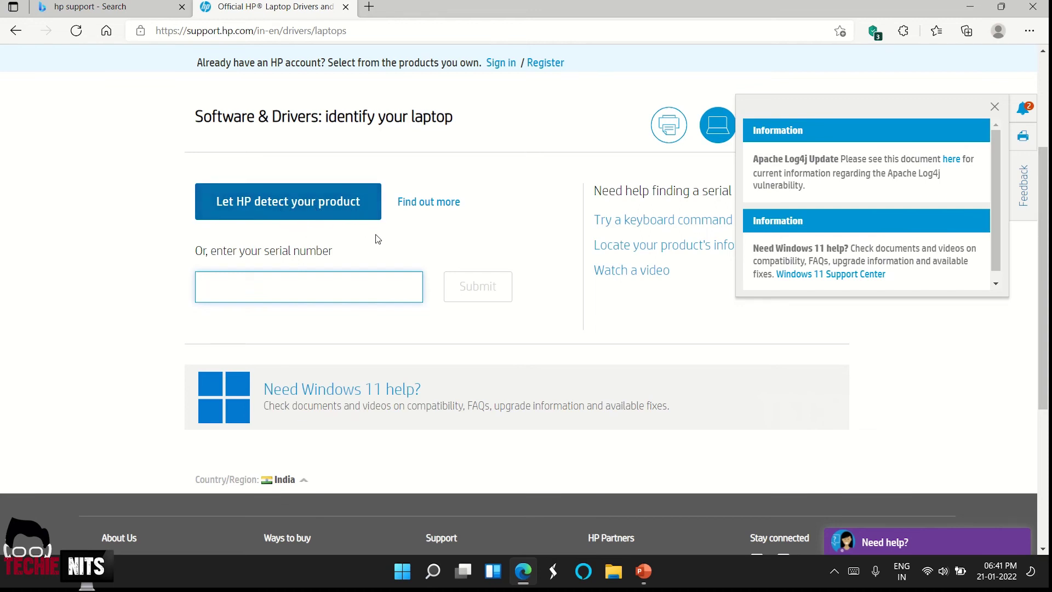
Step: Let HP auto-detect the laptop and open the HP Pavilion - 15-cs3006tx drivers page
{"action": "left_click", "coordinate": [330, 205]}
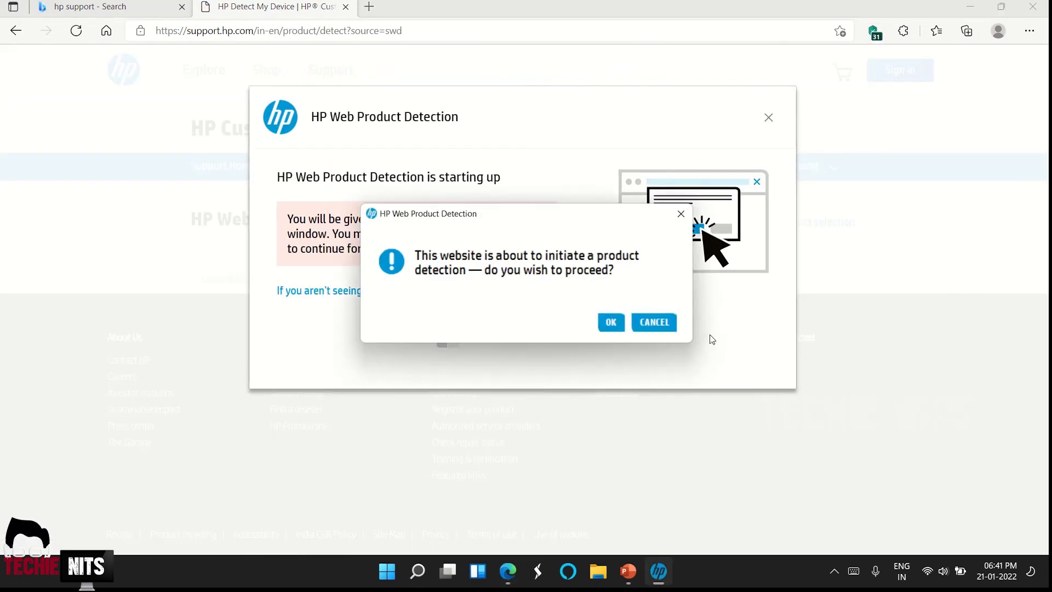
{"action": "left_click", "coordinate": [616, 326]}
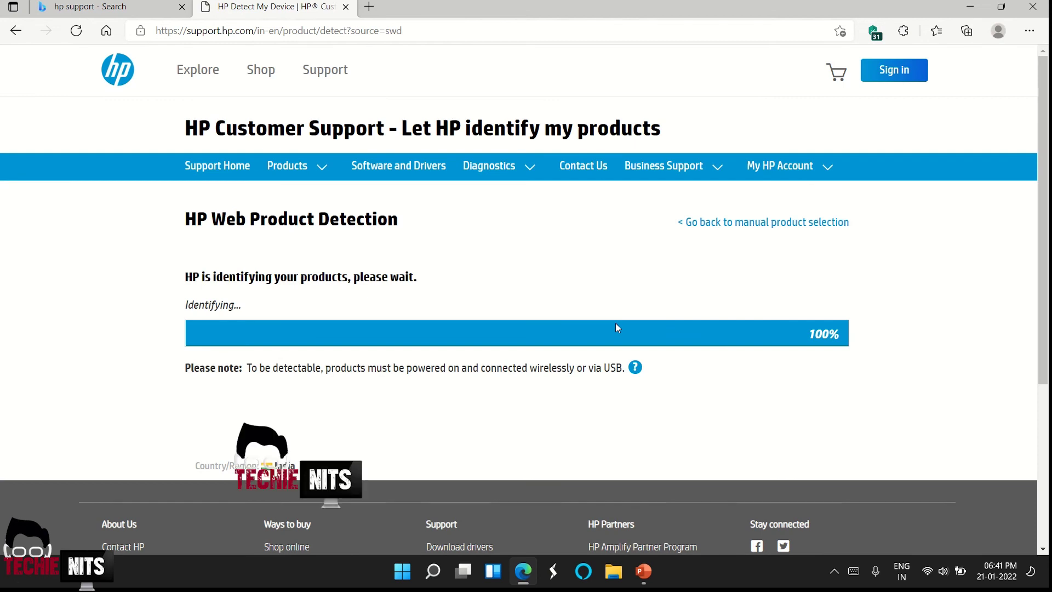
{"action": "scroll", "coordinate": [428, 287], "scroll_direction": "down", "scroll_amount": 1}
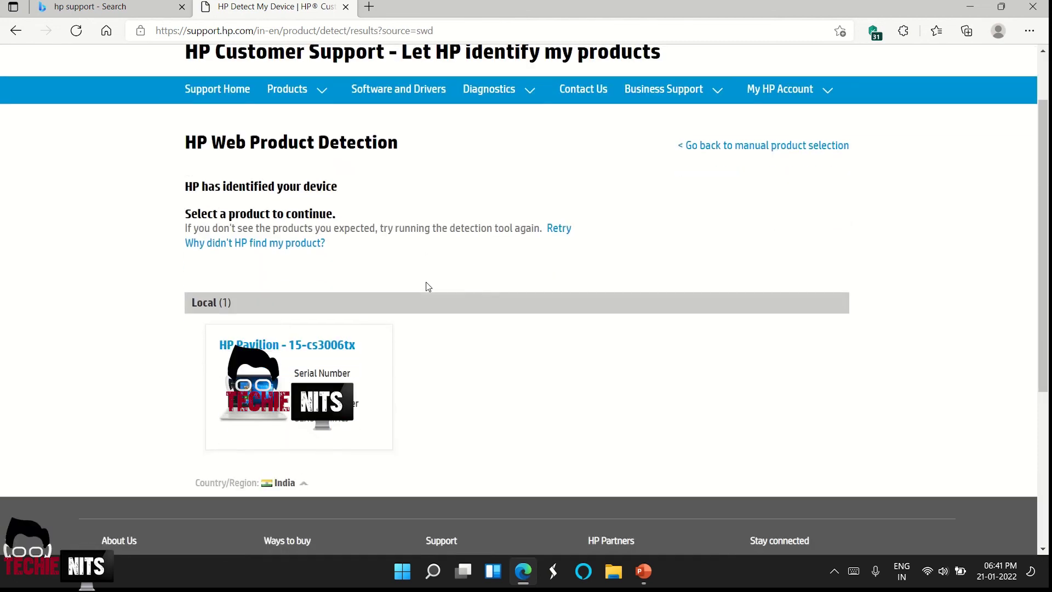
{"action": "left_click", "coordinate": [336, 375]}
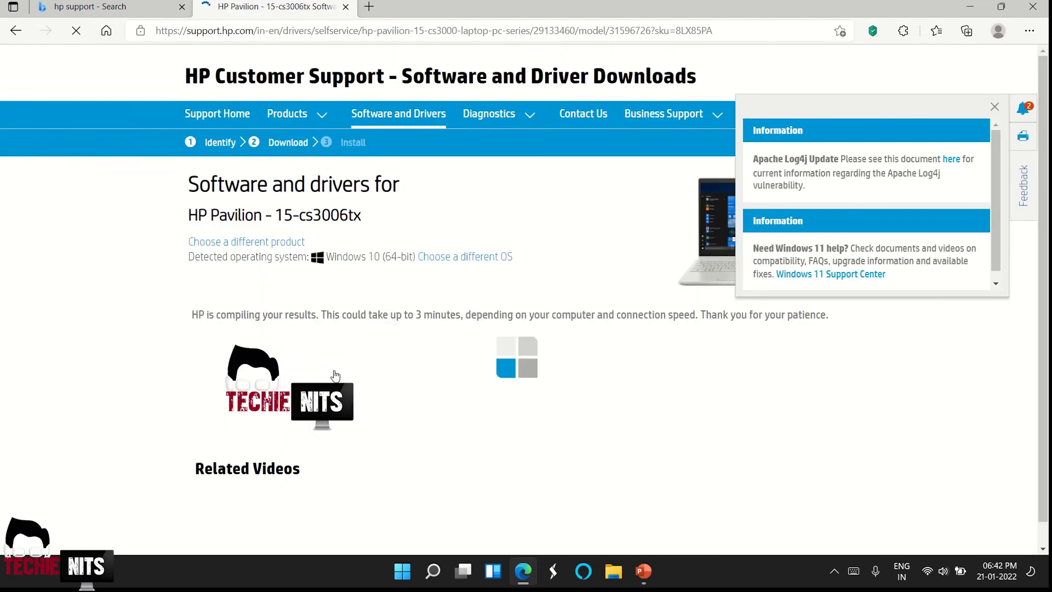
Step: Expand All drivers and Driver-Audio (3) to list the Realtek High-Definition Audio drivers
{"action": "scroll", "coordinate": [336, 375], "scroll_direction": "down", "scroll_amount": 1}
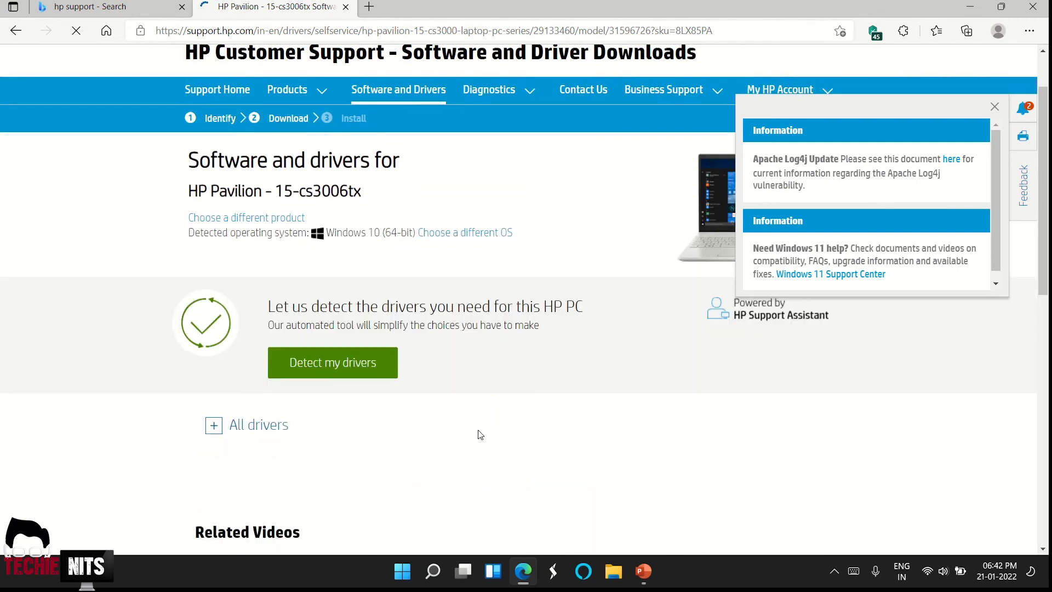
{"action": "scroll", "coordinate": [414, 425], "scroll_direction": "down", "scroll_amount": 1}
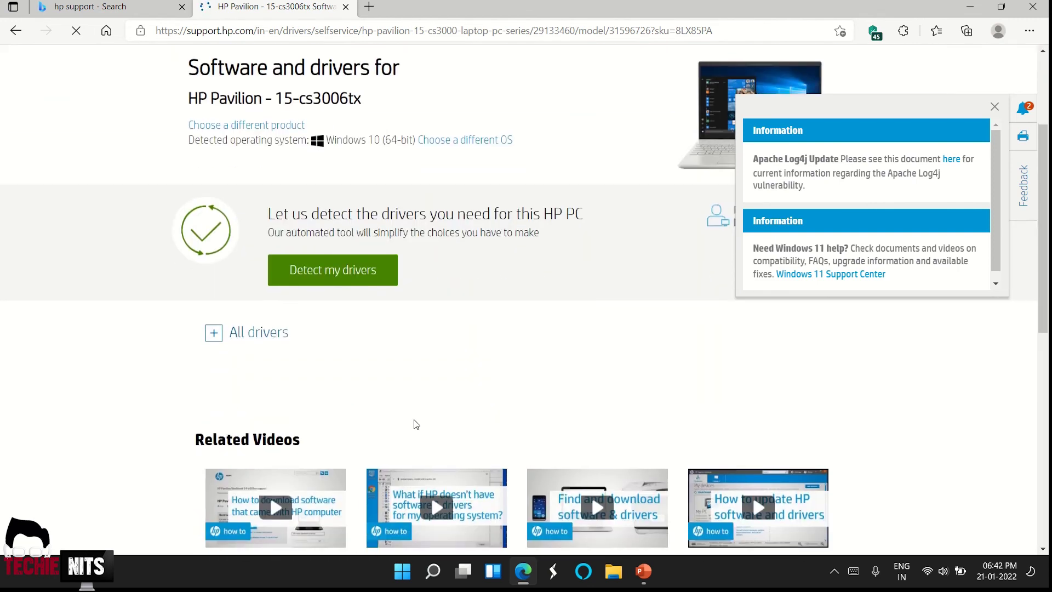
{"action": "left_click", "coordinate": [219, 338]}
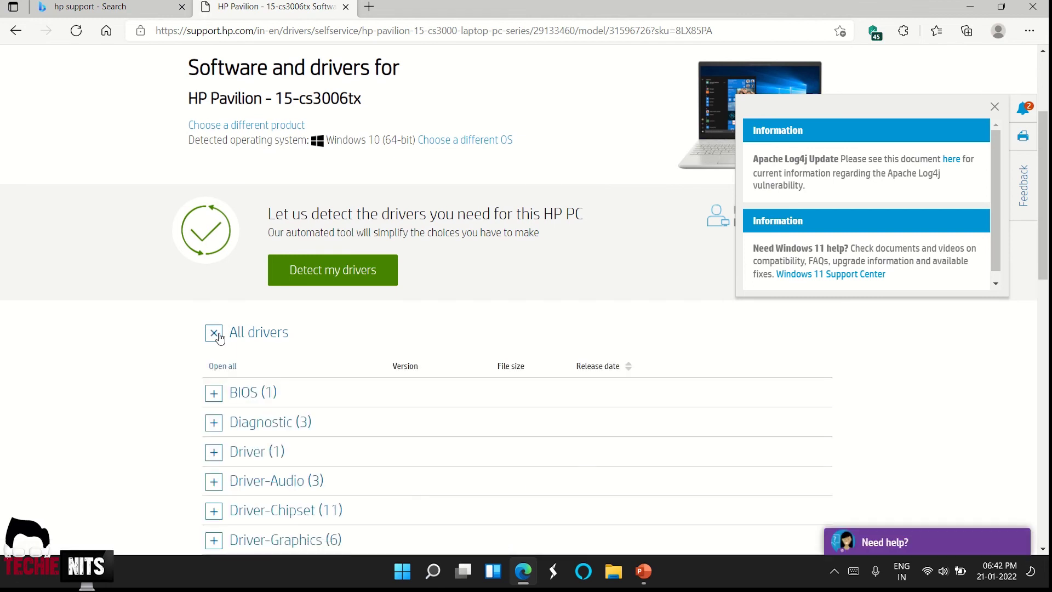
{"action": "scroll", "coordinate": [408, 324], "scroll_direction": "down", "scroll_amount": 1}
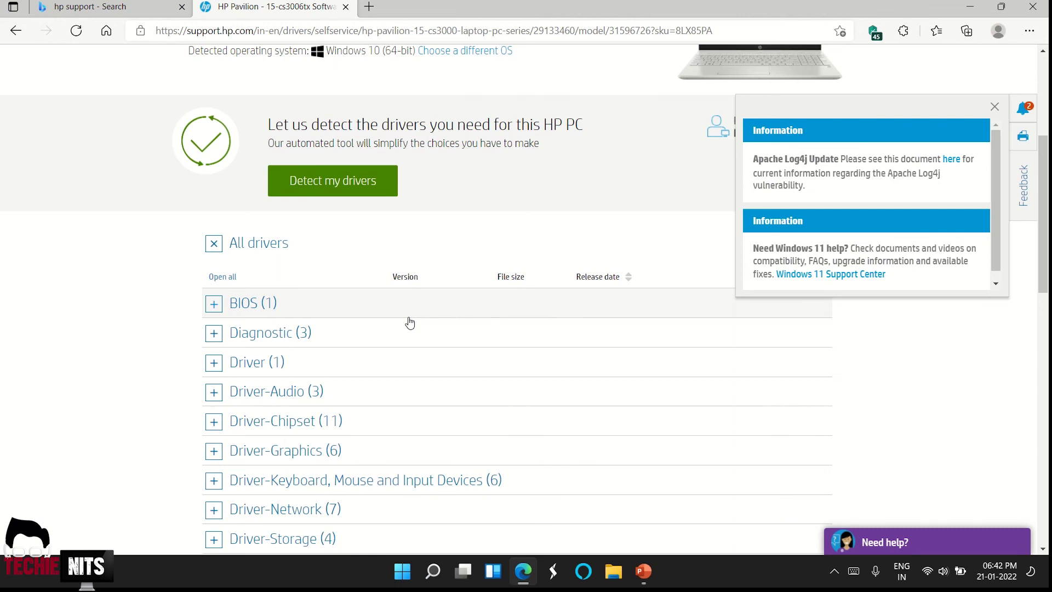
{"action": "scroll", "coordinate": [361, 250], "scroll_direction": "down", "scroll_amount": 2}
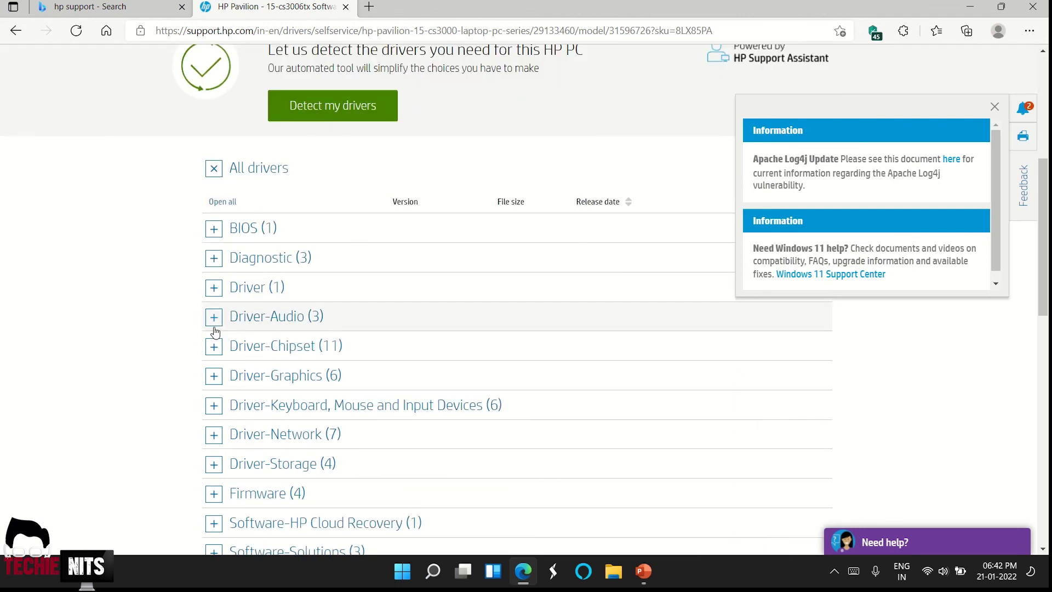
{"action": "left_click", "coordinate": [214, 318]}
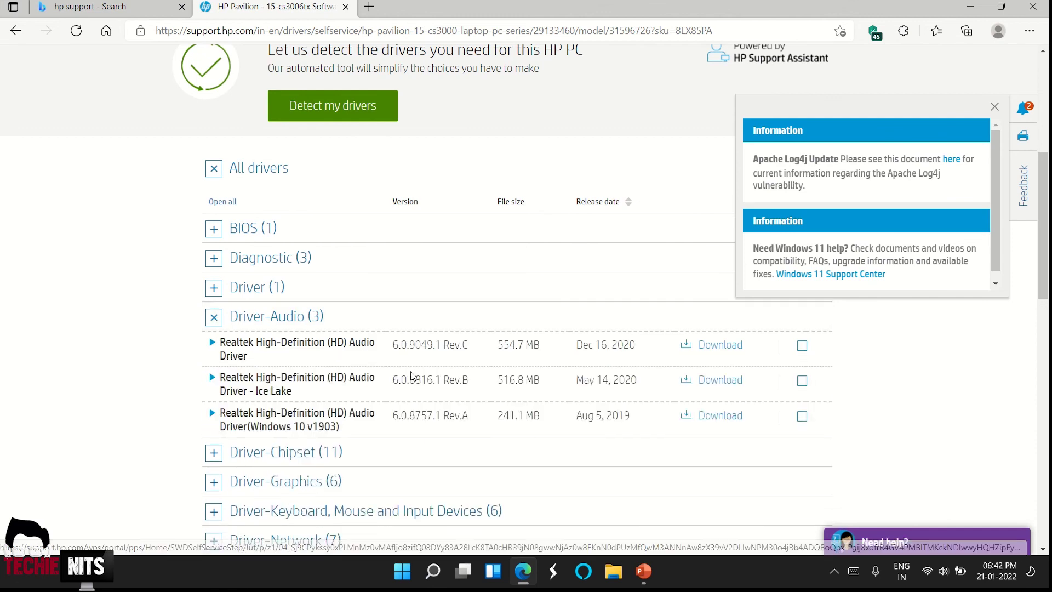
{"action": "scroll", "coordinate": [412, 376], "scroll_direction": "down", "scroll_amount": 1}
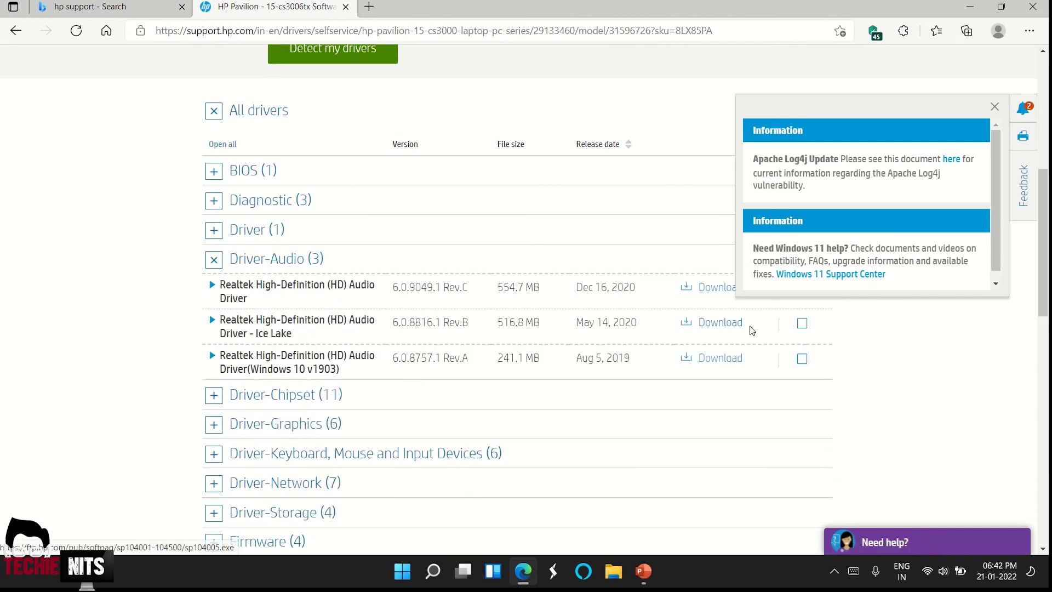
{"action": "scroll", "coordinate": [631, 326], "scroll_direction": "up", "scroll_amount": 1}
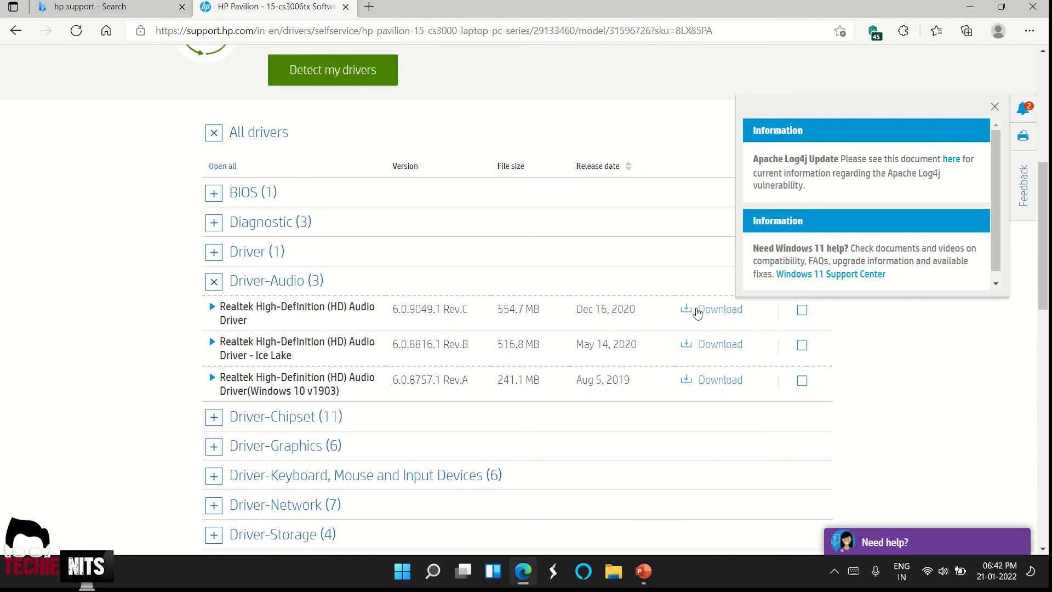
Step: Download the Realtek 6.0.9049.1 audio driver, accepting the HP Download and Install Assistant
{"action": "left_click", "coordinate": [707, 311]}
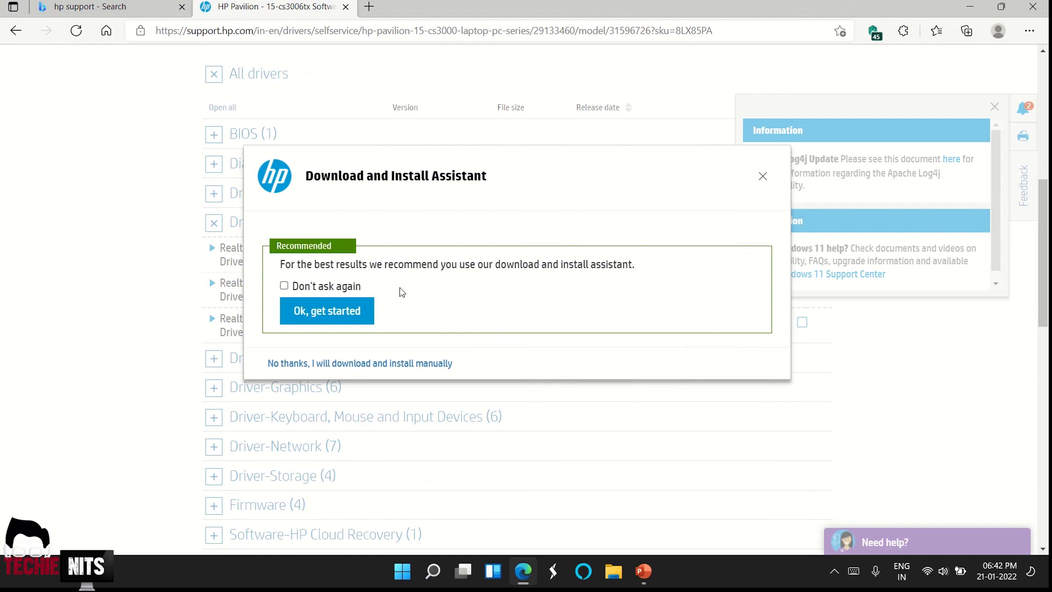
{"action": "left_click", "coordinate": [346, 311]}
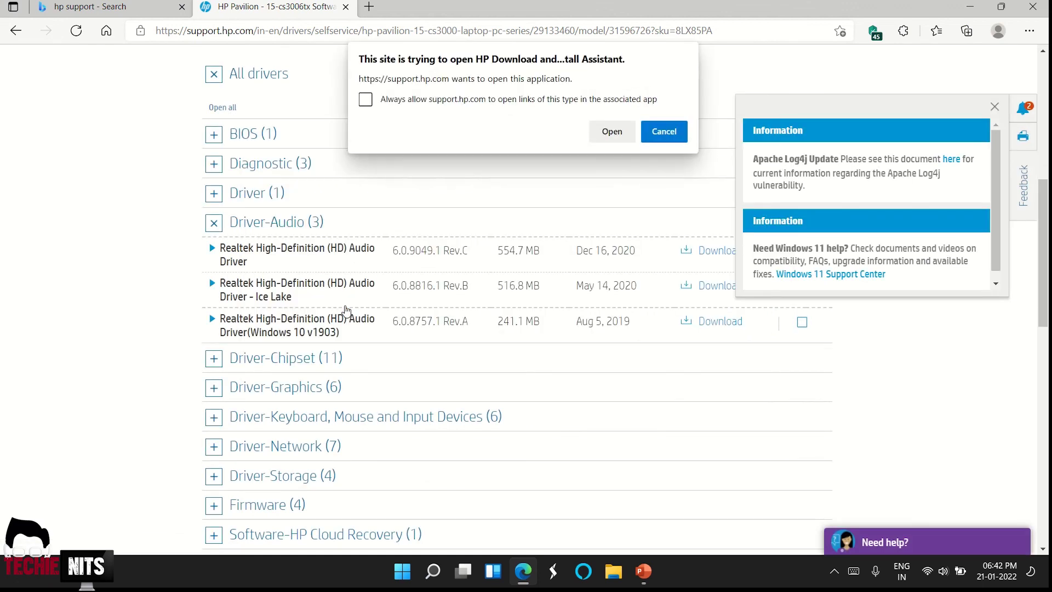